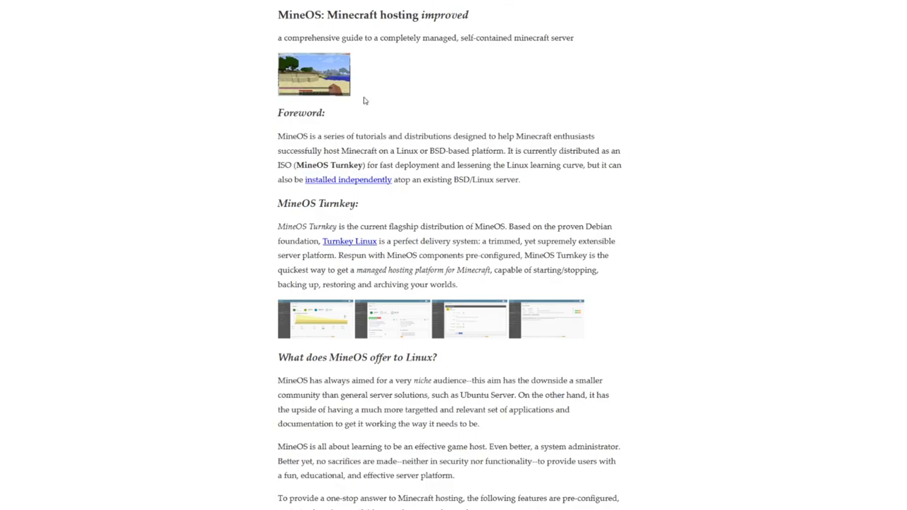
Read the MineOS overview page from the foreword through the list of preconfigured features
scroll(388, 177, down, 2)
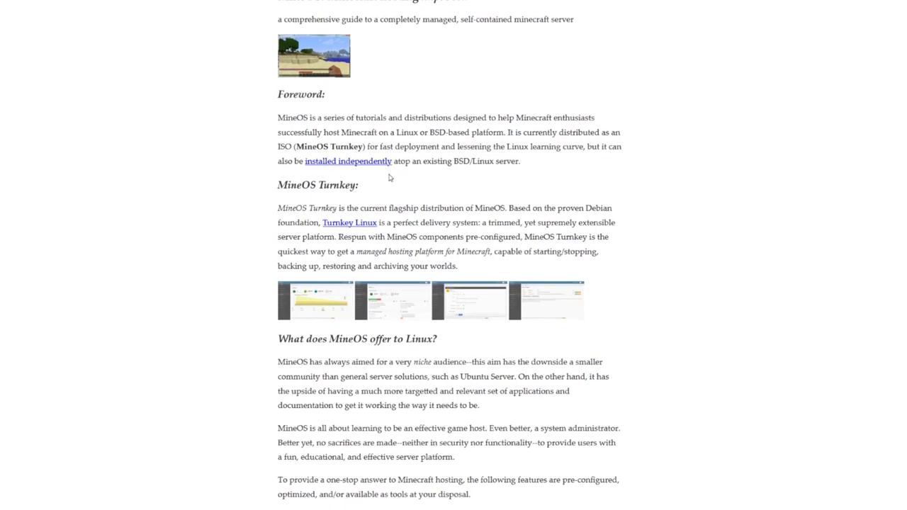
scroll(388, 177, down, 2)
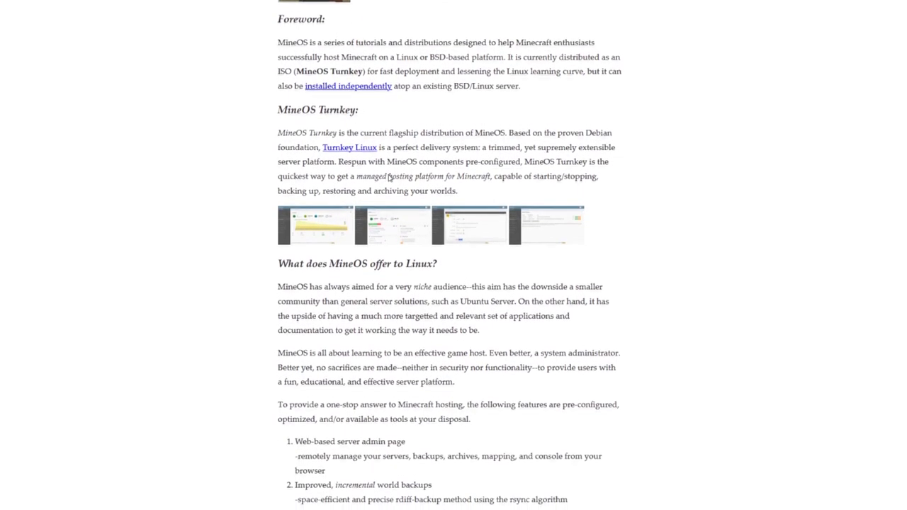
scroll(388, 181, down, 4)
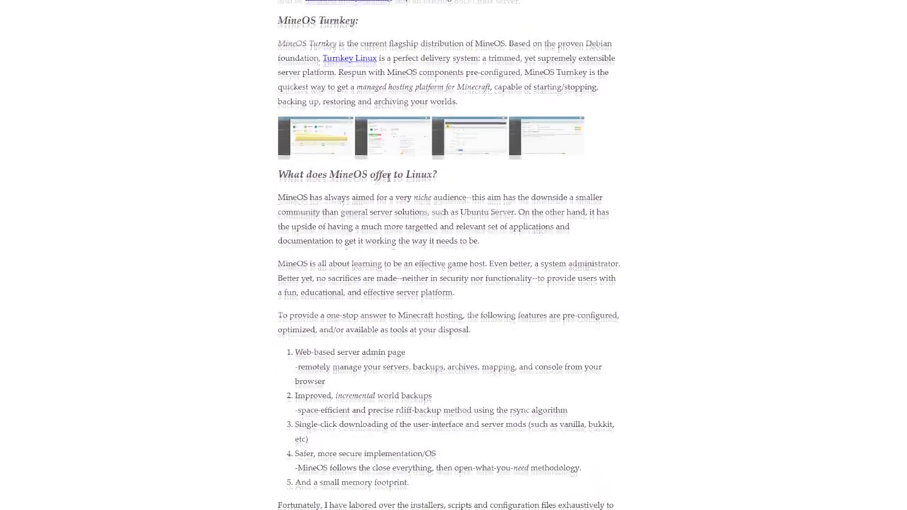
scroll(390, 184, down, 2)
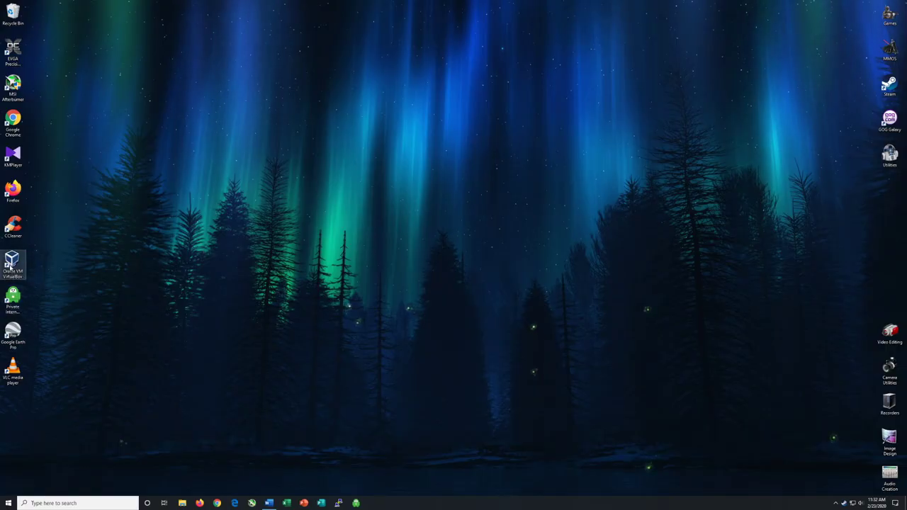
Open Oracle VM VirtualBox and begin a new virtual machine named Mine OS 2
double_click(11, 263)
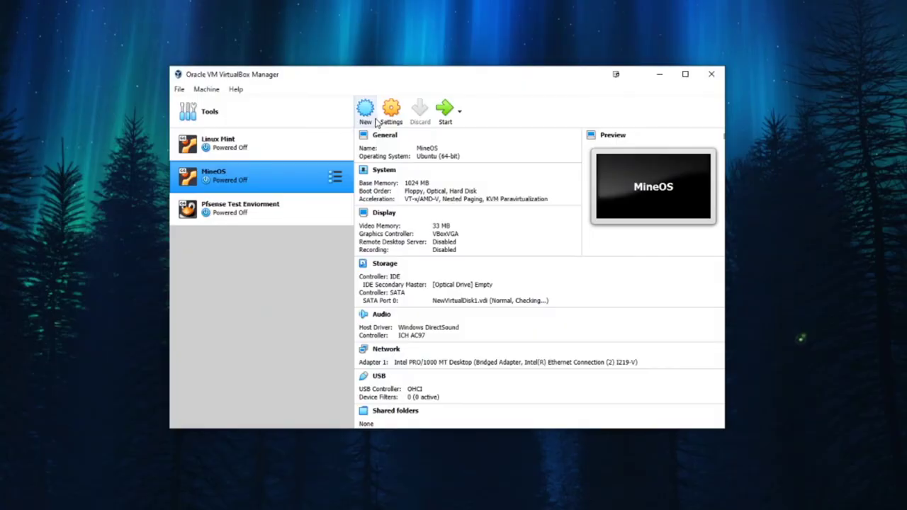
click(374, 121)
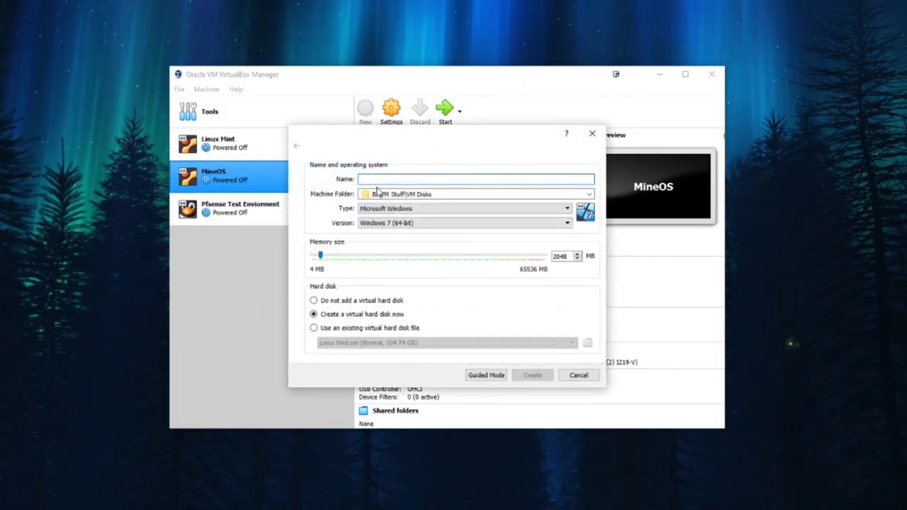
text(Mine OS 2)
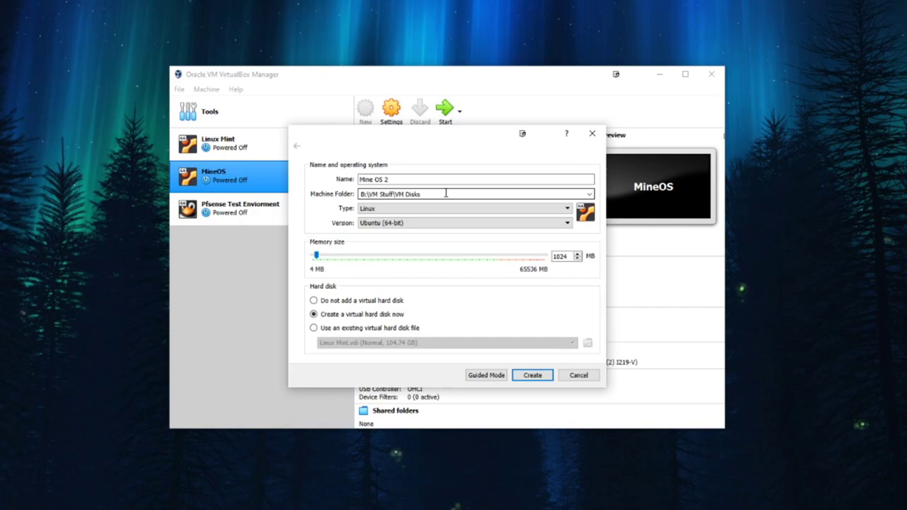
drag(420, 195, 376, 194)
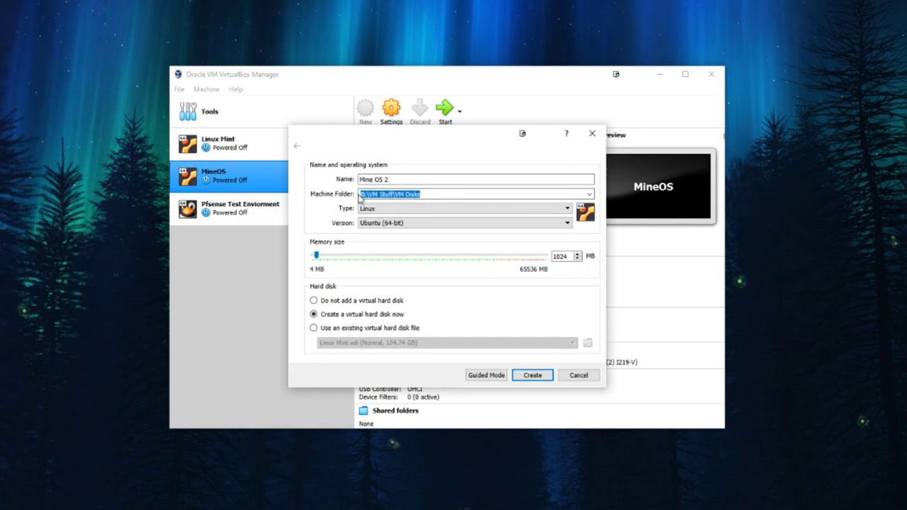
click(442, 194)
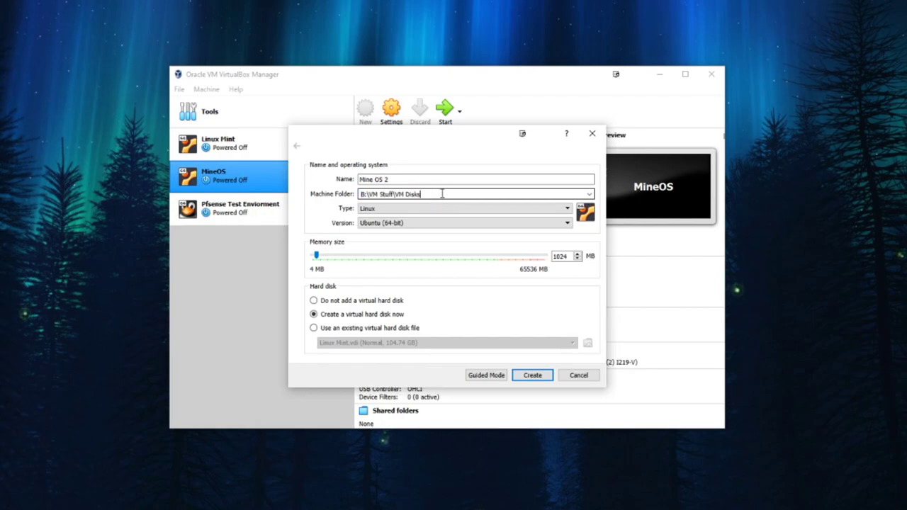
Set the new machine's operating system type to Linux and its version to Other Linux (64-bit)
click(412, 211)
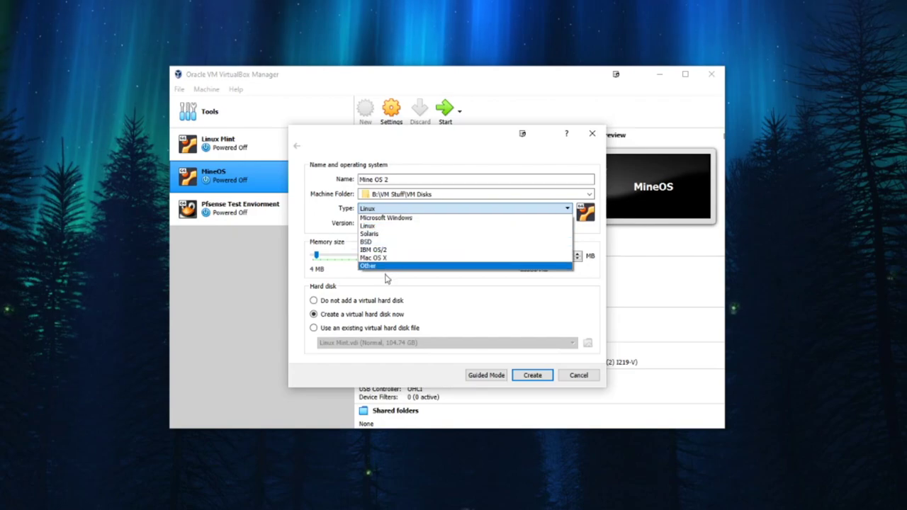
click(372, 226)
click(377, 224)
scroll(386, 298, down, 7)
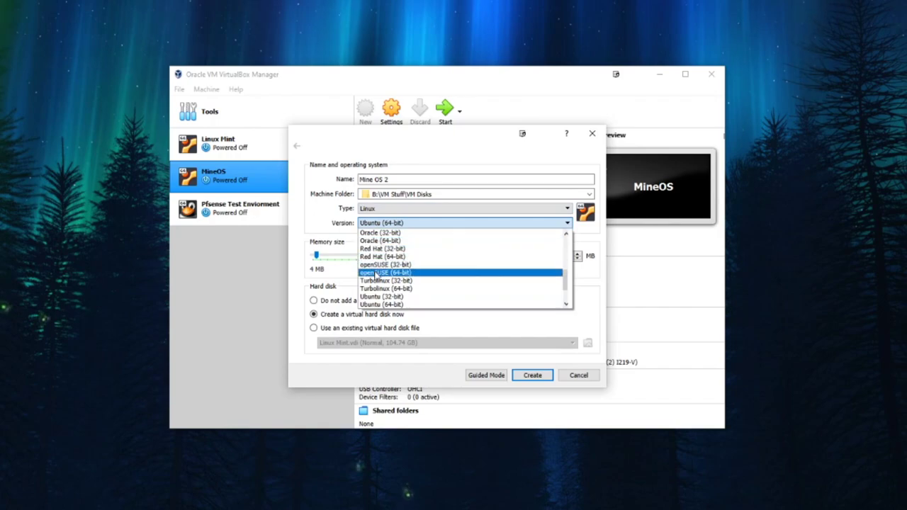
click(388, 305)
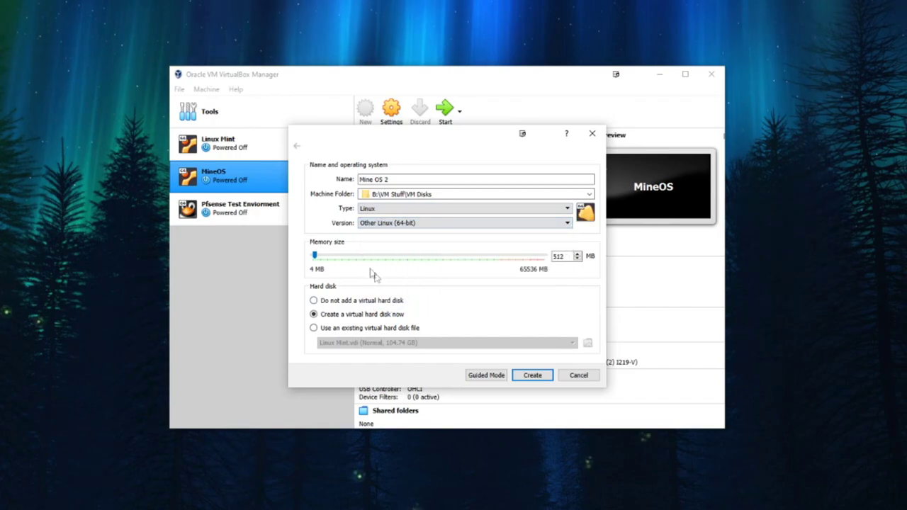
Allocate 4096 MB of memory and proceed to creating a new virtual hard disk for the machine
drag(316, 258, 342, 266)
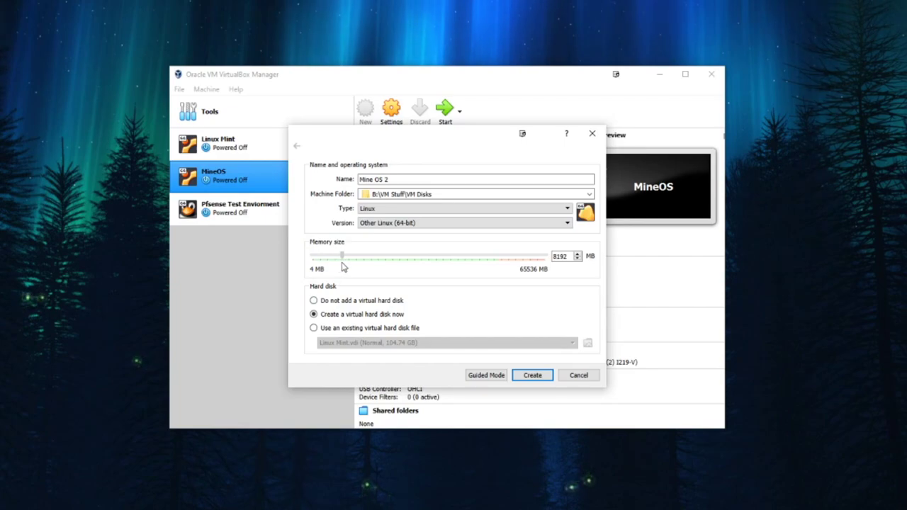
drag(341, 266, 329, 266)
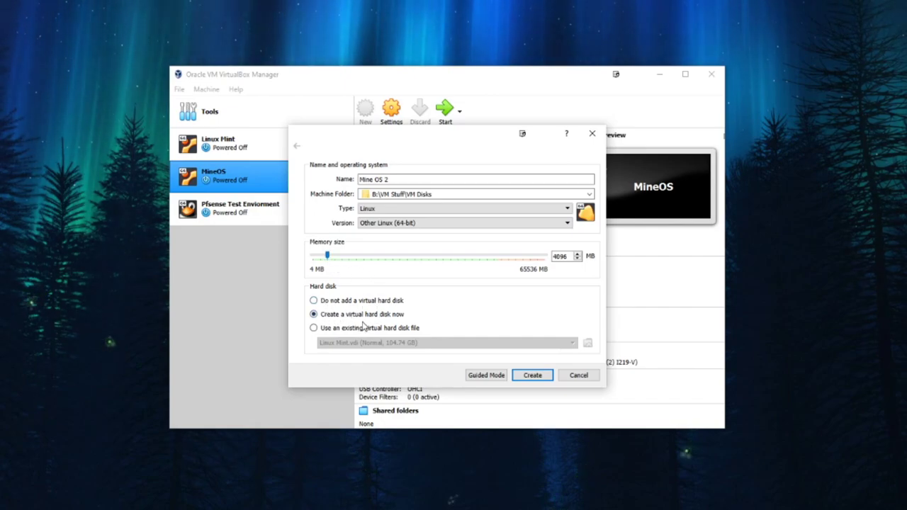
click(533, 375)
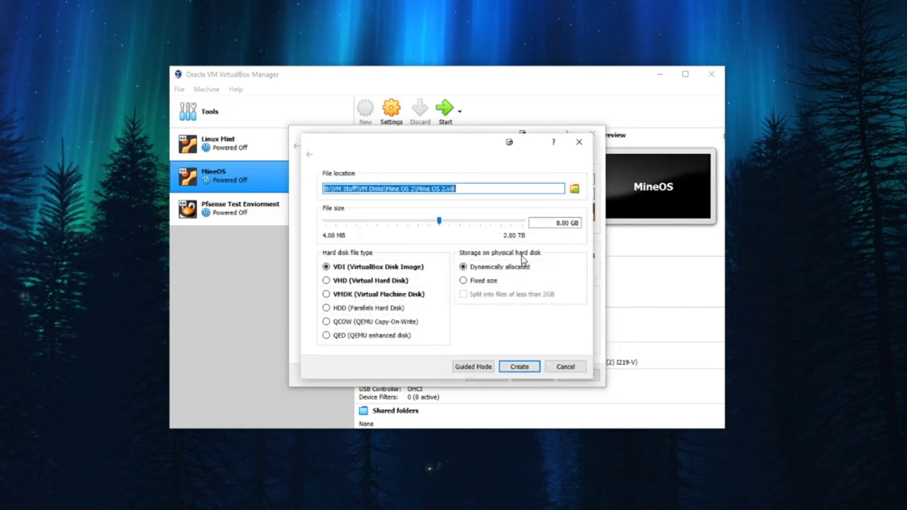
Set the virtual hard disk's file size to 32 GB and create the disk
drag(439, 222, 459, 225)
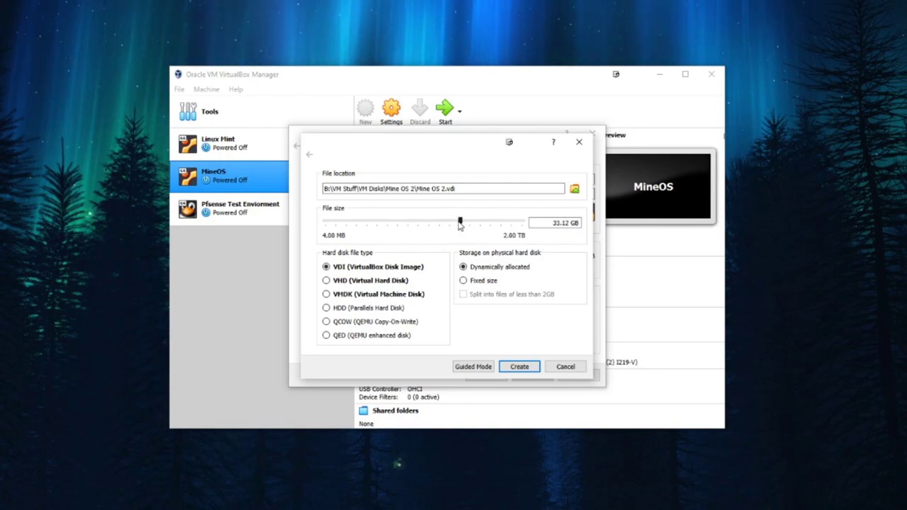
double_click(545, 221)
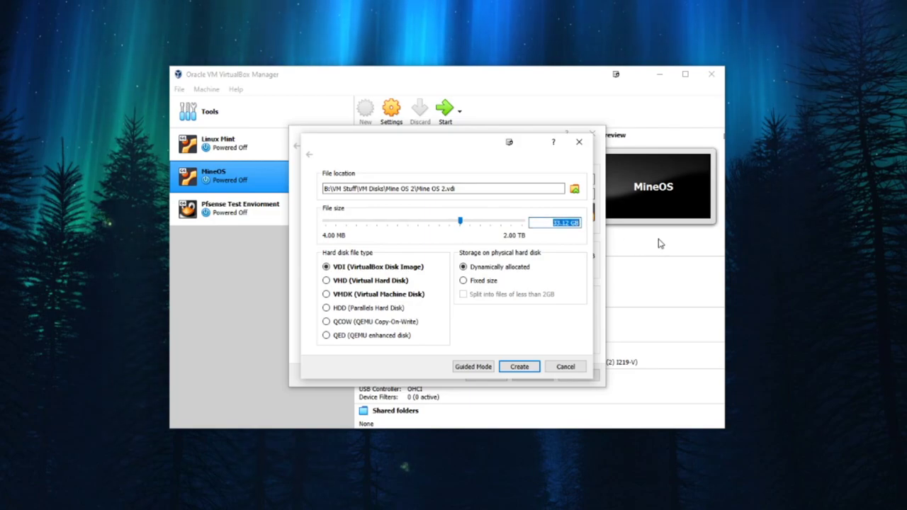
text(32)
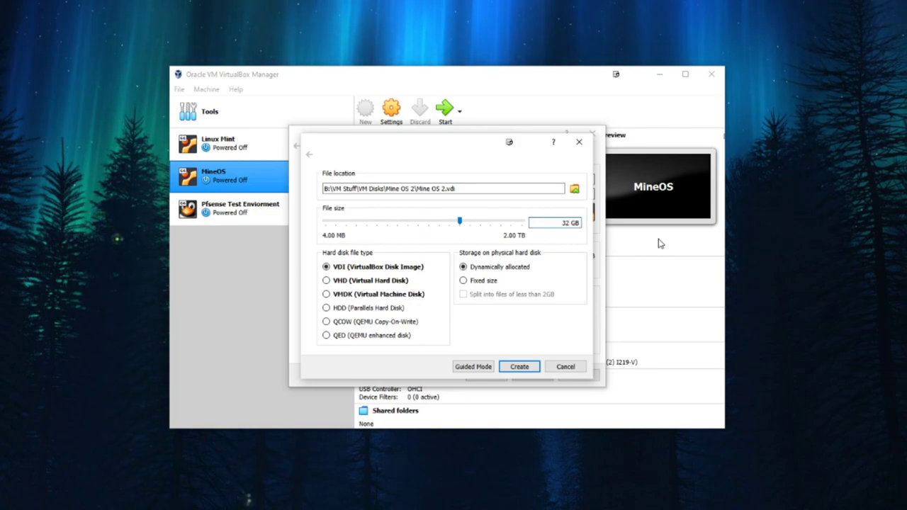
click(525, 367)
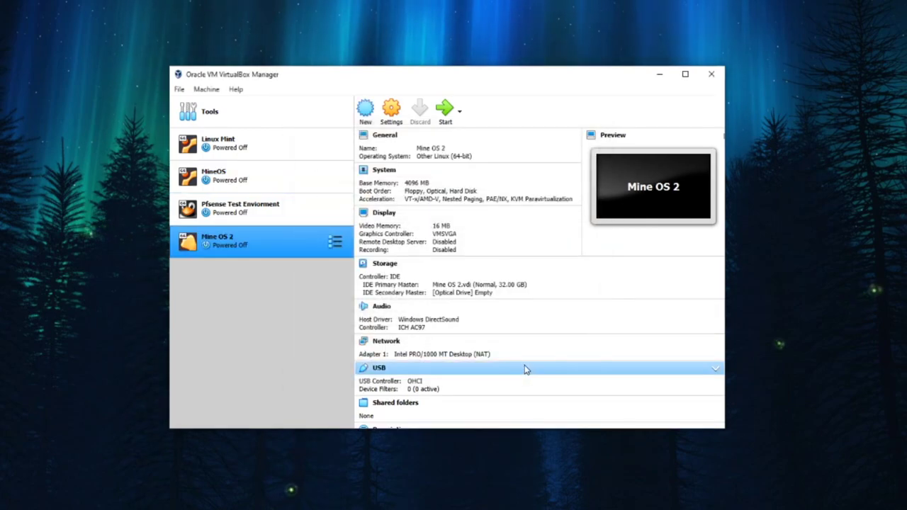
Assign 2 processors to the Mine OS 2 machine in its system settings
click(392, 112)
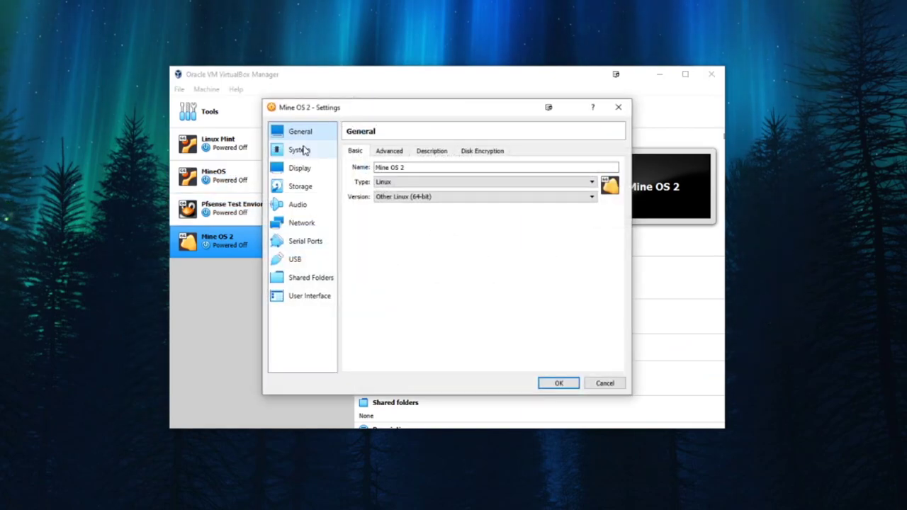
click(301, 149)
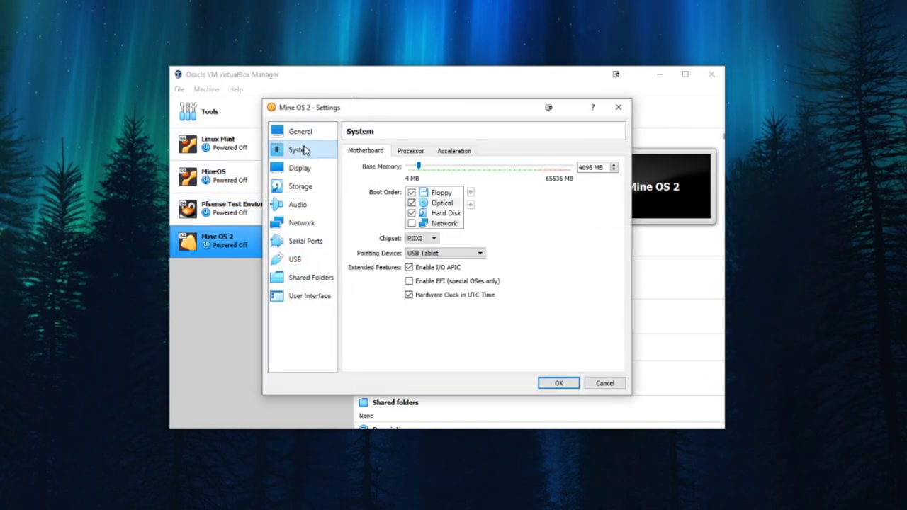
click(414, 154)
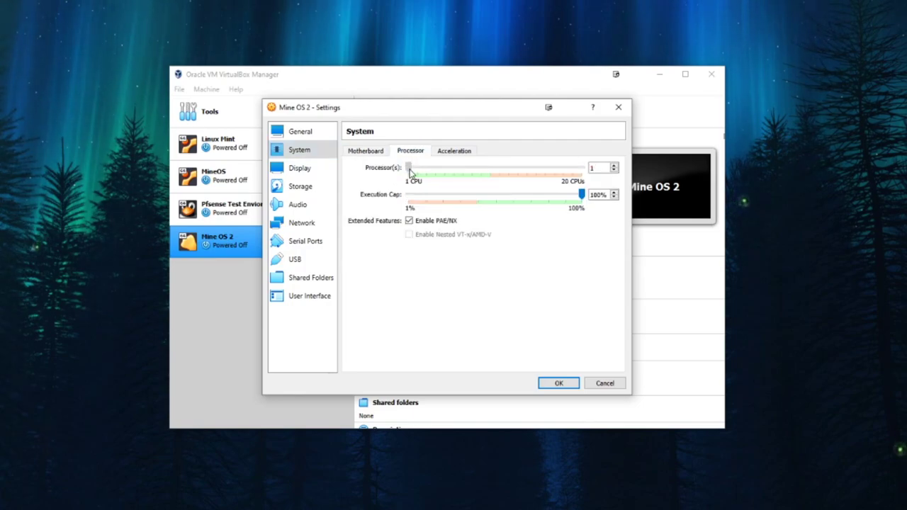
drag(413, 170, 416, 170)
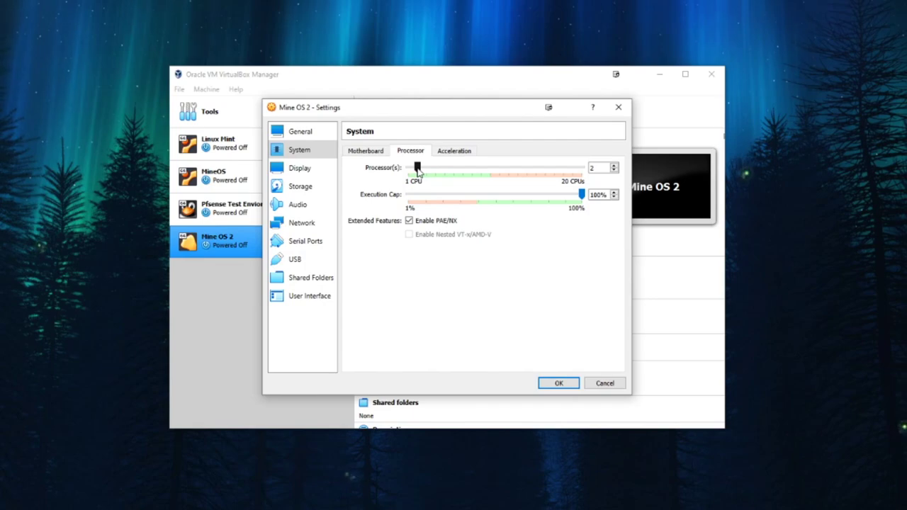
Attach the machine's first network adapter to Bridged Adapter
click(305, 222)
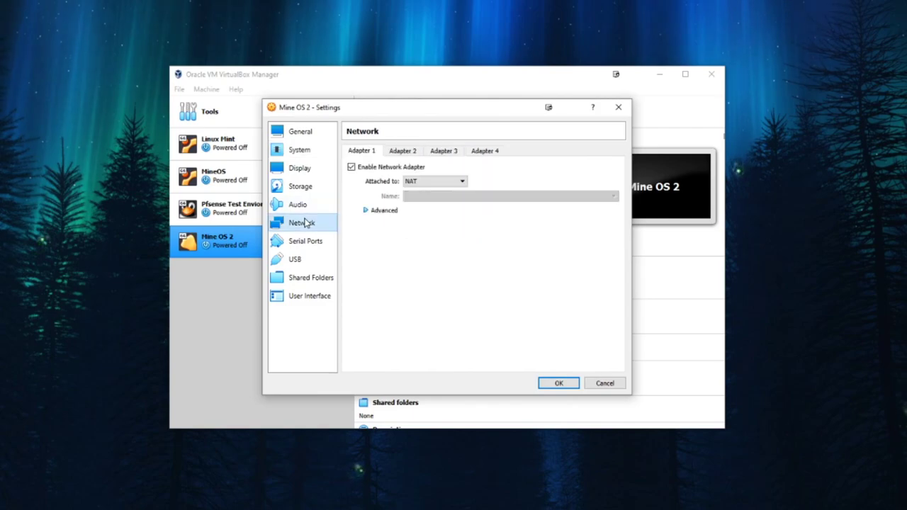
click(426, 182)
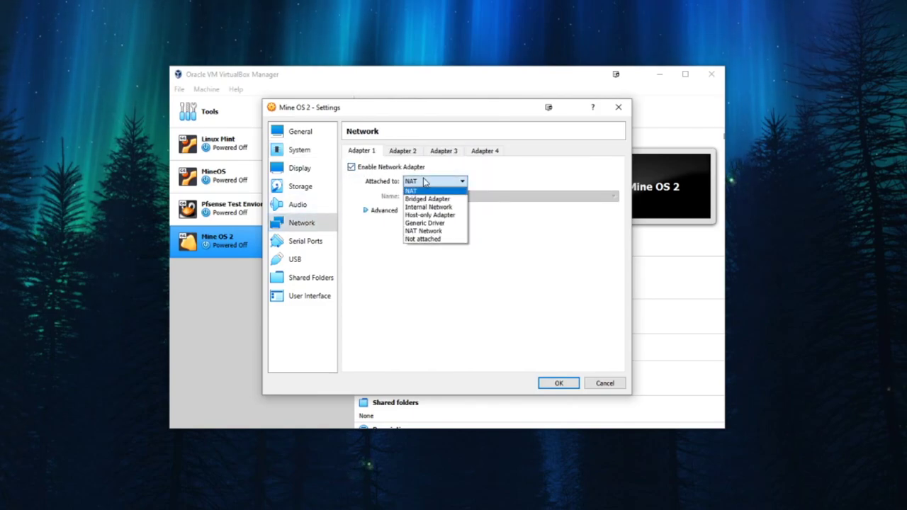
click(424, 197)
click(424, 201)
click(424, 201)
Change the first network adapter's type to PCnet-FAST III (Am79C973) and save the machine settings
click(379, 210)
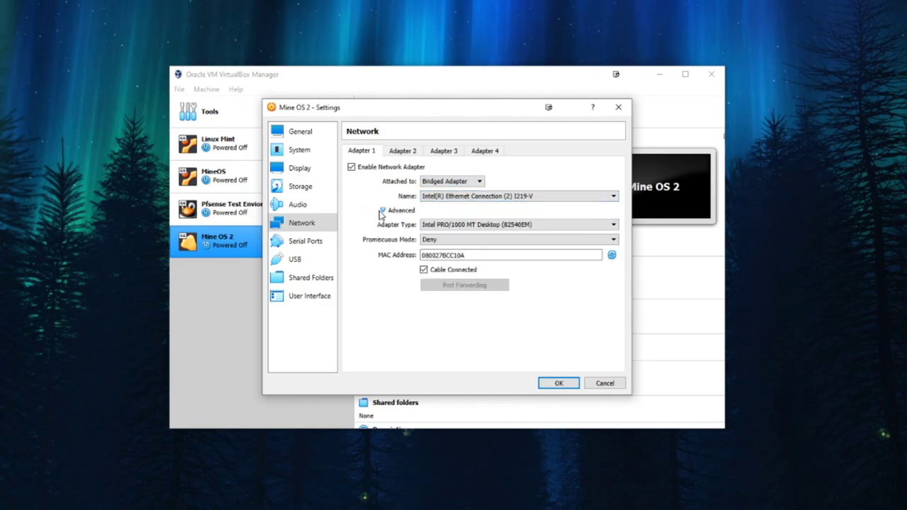
click(462, 226)
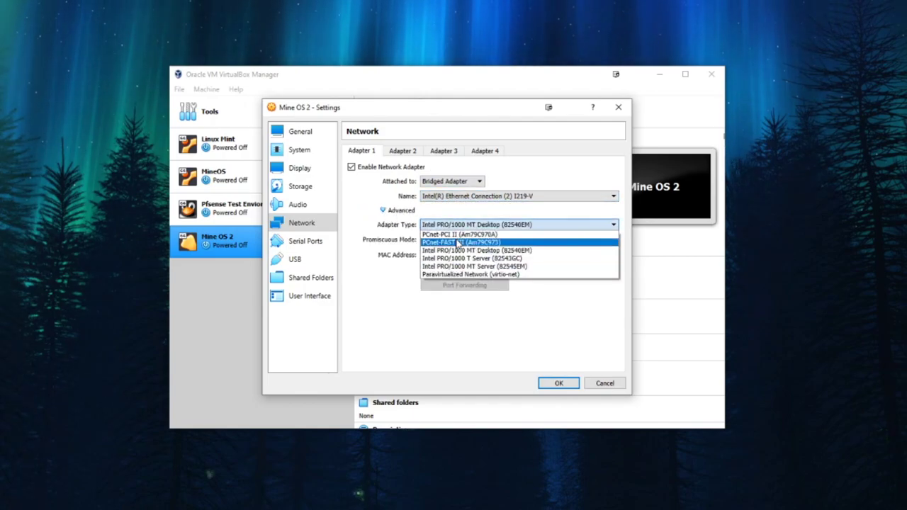
click(464, 244)
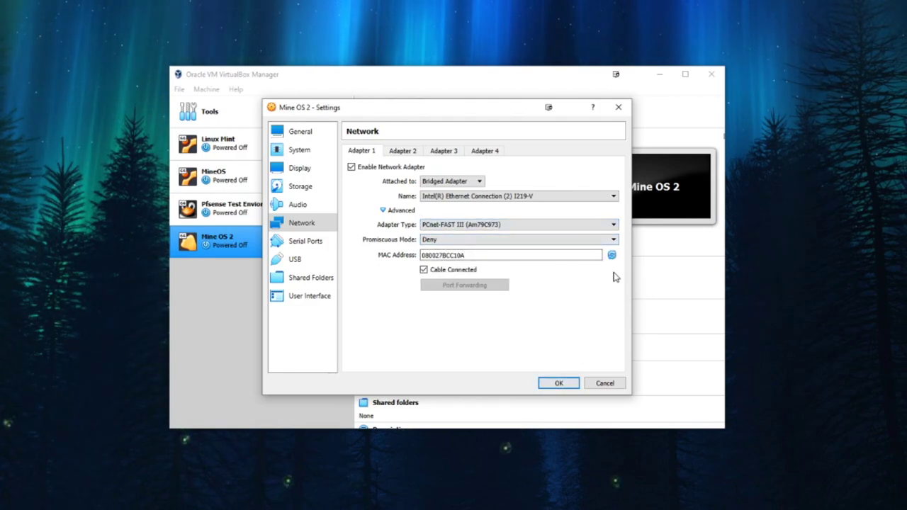
click(557, 383)
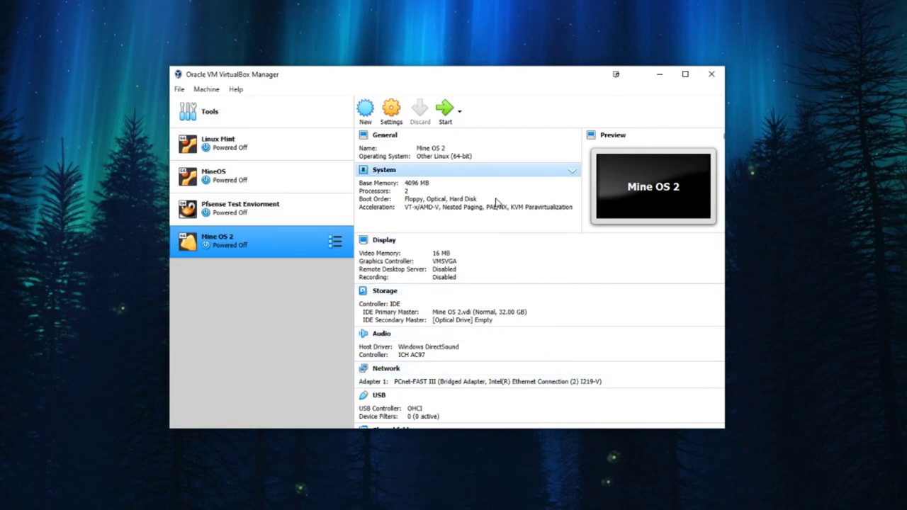
Start the Mine OS 2 machine with mineos-node_stretch-x64.iso as its startup disk
click(445, 108)
click(561, 294)
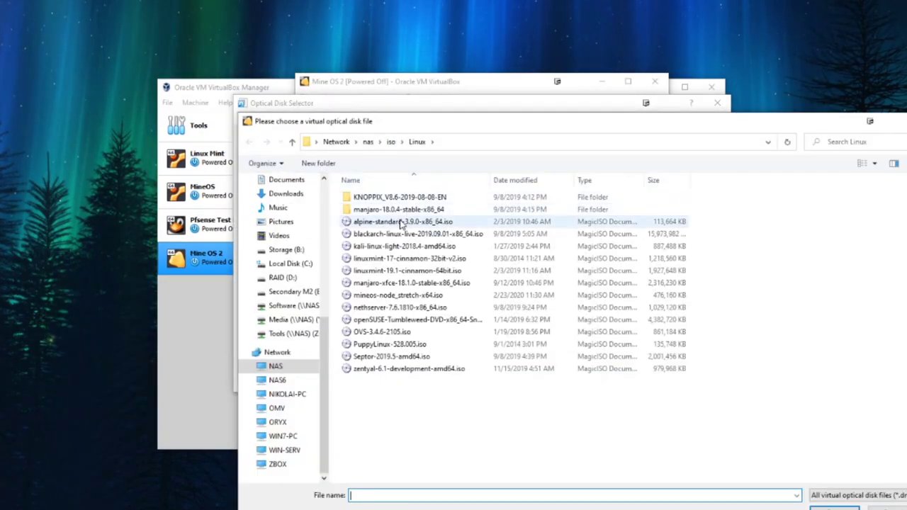
double_click(397, 295)
click(605, 379)
click(494, 319)
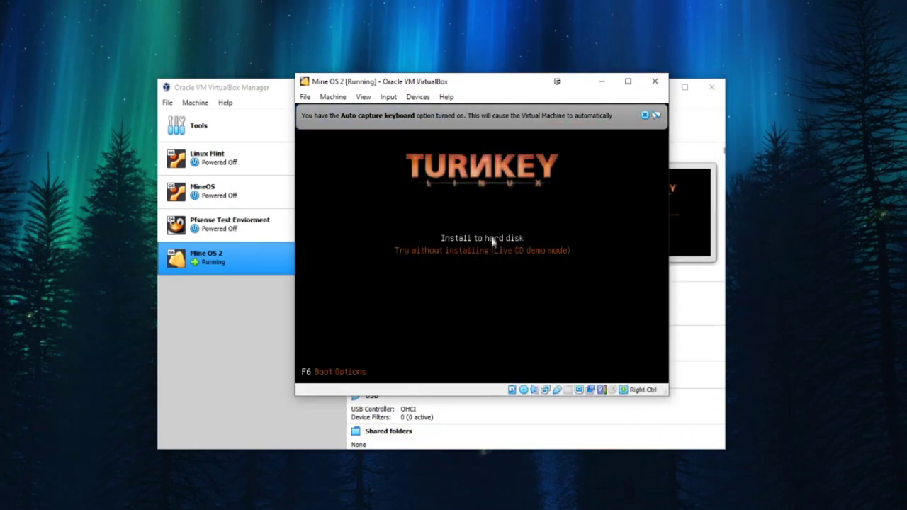
Launch the TurnKey Linux installation to the hard disk from the boot screen
click(457, 319)
click(457, 312)
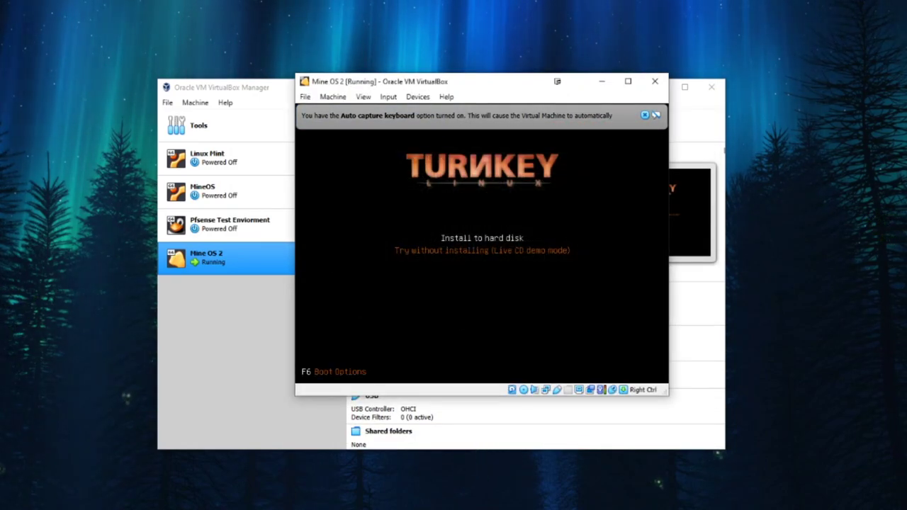
key(Return)
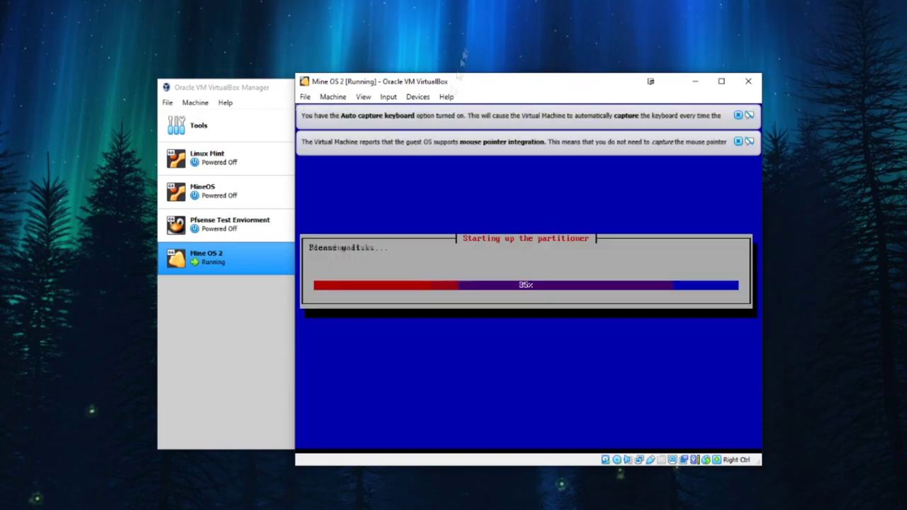
Dismiss the VirtualBox notices, accept the default partitioning options, and approve writing the partition changes to disk to configure LVM
click(741, 116)
click(740, 116)
key(Return)
key(Left)
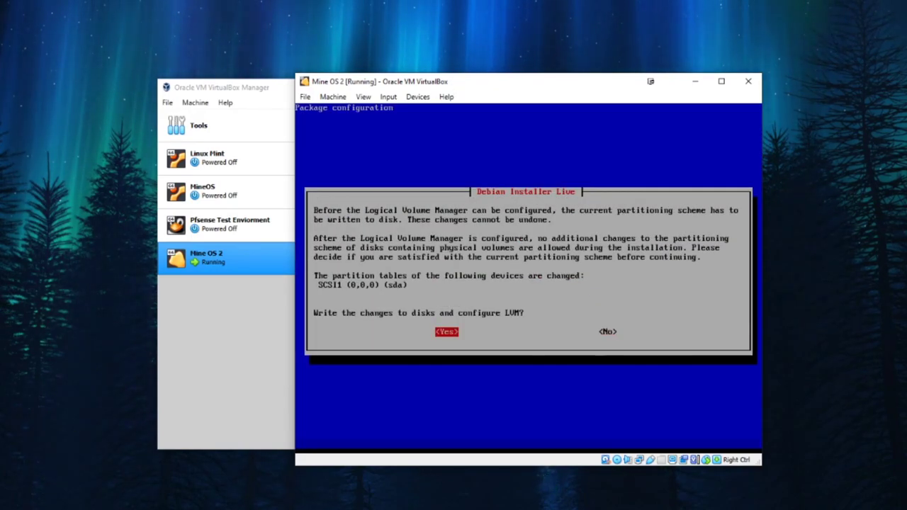
key(Return)
key(Return)
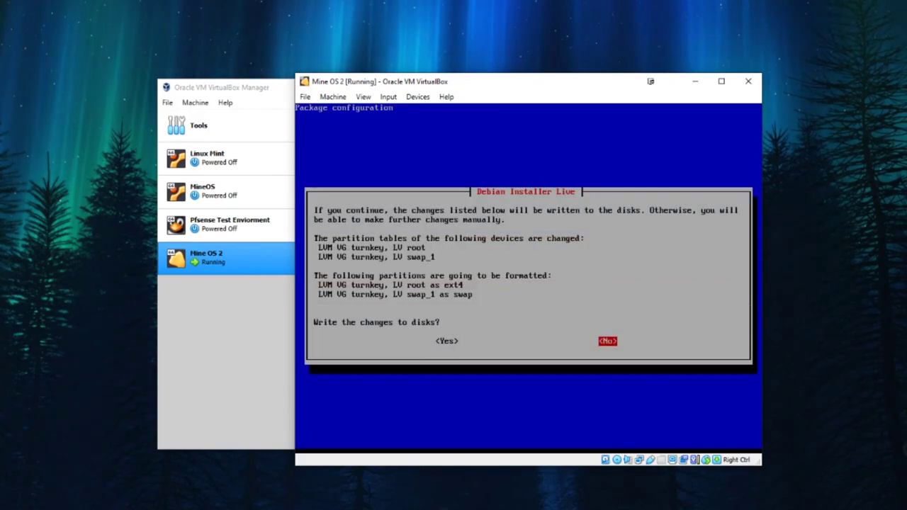
Approve writing the LVM changes to disk and install the GRUB boot loader to the master boot record
key(Left)
key(Return)
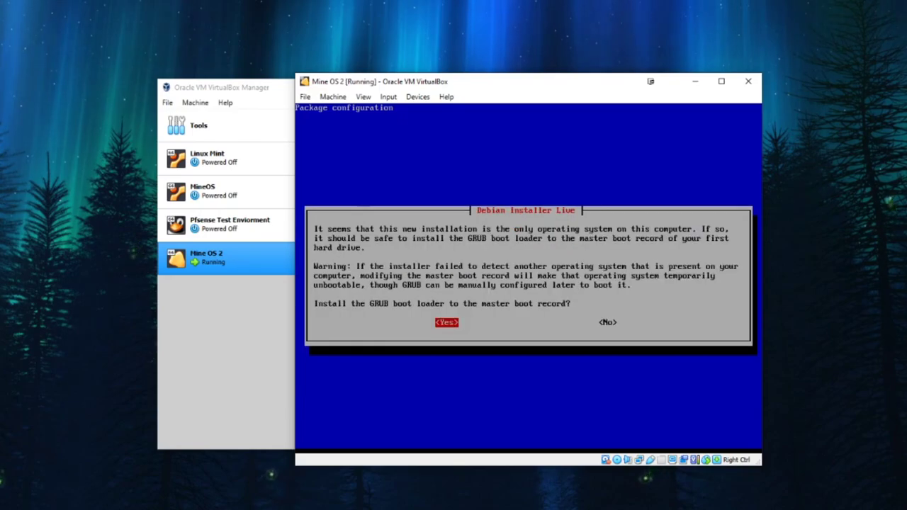
key(Return)
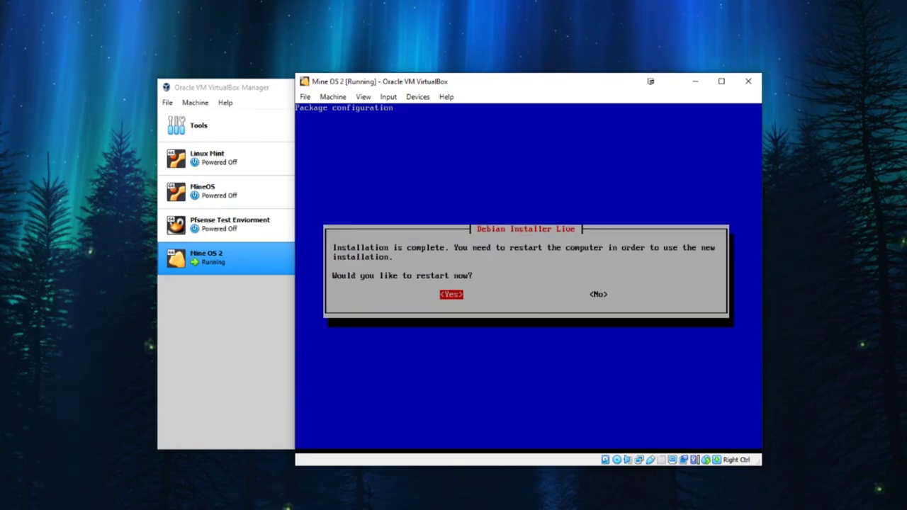
Restart into the installed TurnKey GNU/Linux system, then enter and confirm a new root account password
key(Return)
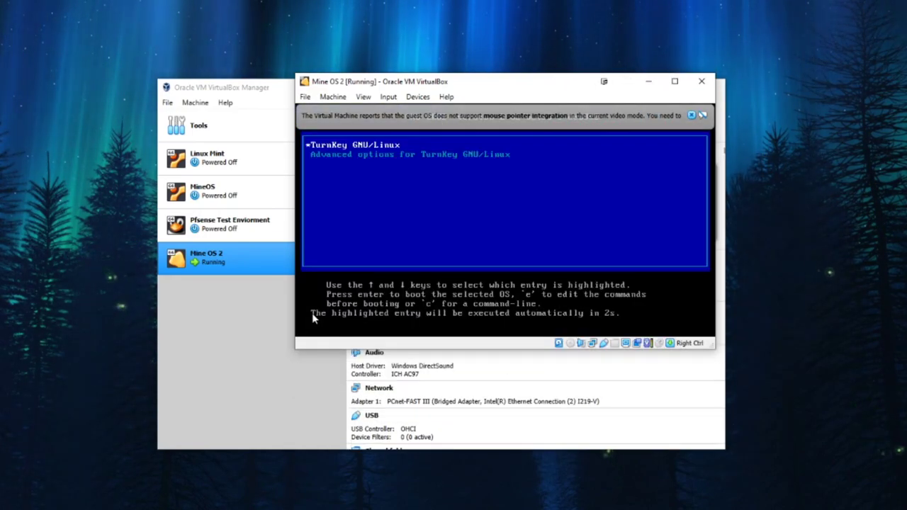
key(Return)
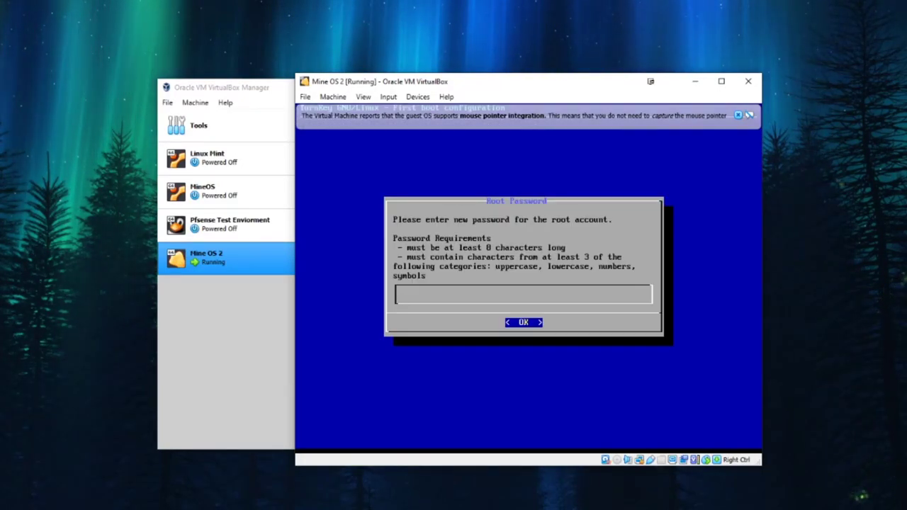
text(***********)
key(Return)
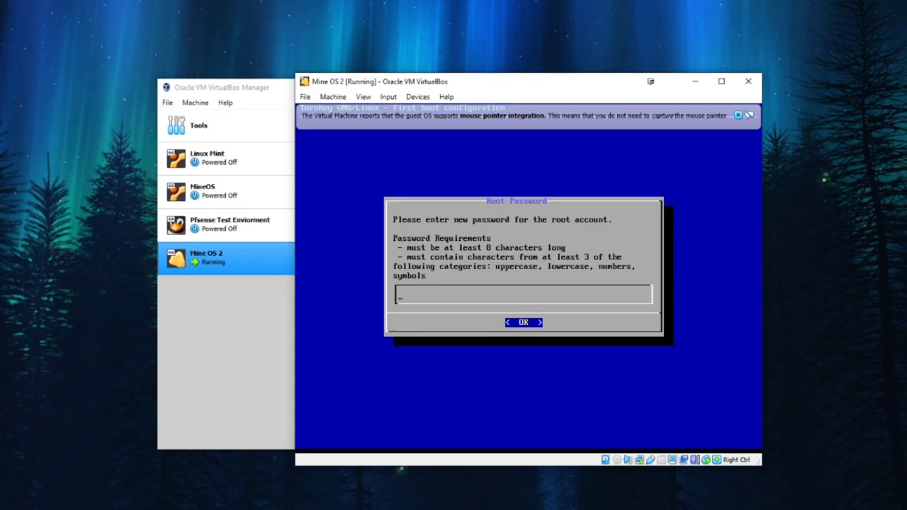
text(**********)
key(Return)
text(**********)
key(Return)
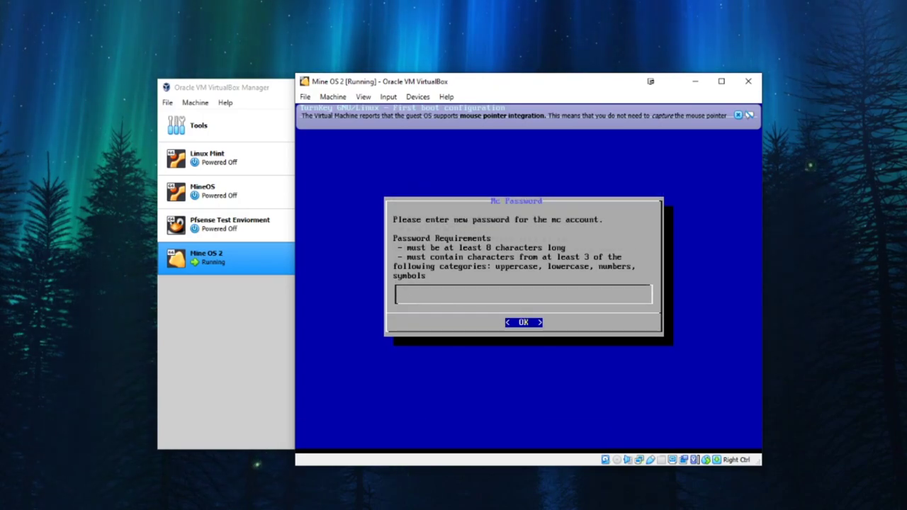
Enter and confirm the new mc account password, and get past the setup screen that follows it
text(**********)
key(Return)
text(**********)
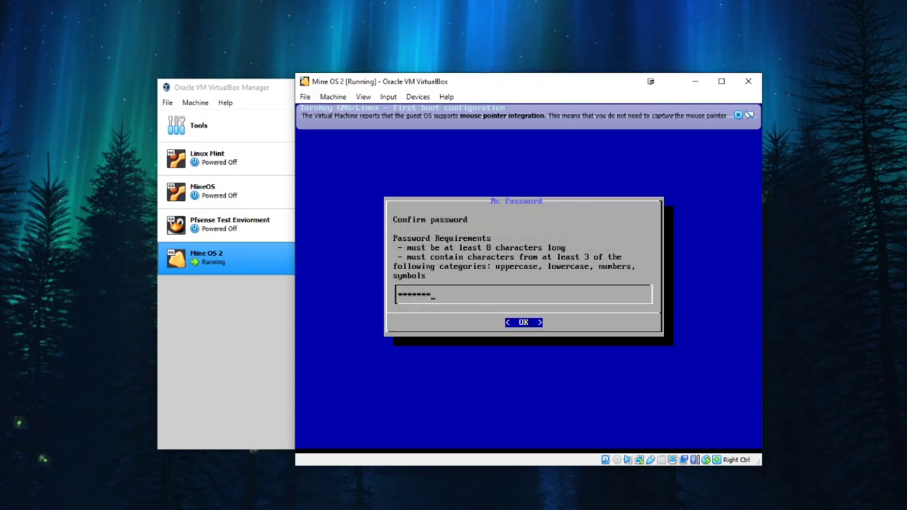
key(Return)
key(Tab)
key(Tab)
key(Return)
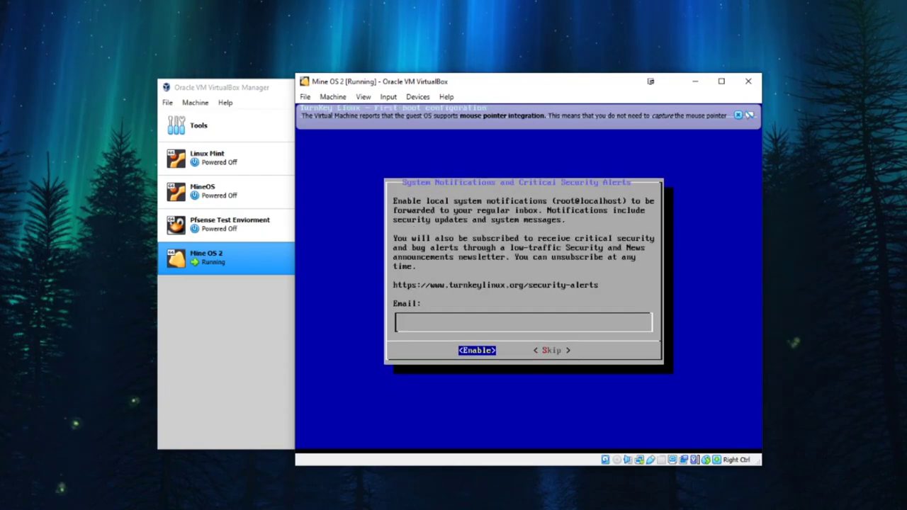
text(youremail@youremail.com)
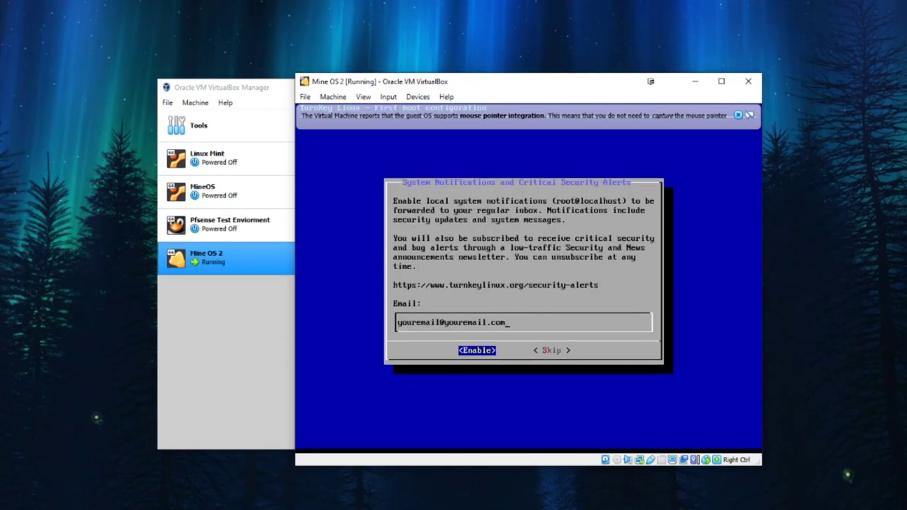
key(BackSpace)
key(BackSpace)
key(BackSpace)
key(BackSpace)
key(BackSpace)
key(BackSpace)
key(BackSpace)
key(BackSpace)
key(BackSpace)
key(BackSpace)
key(BackSpace)
key(BackSpace)
key(BackSpace)
key(BackSpace)
key(BackSpace)
key(BackSpace)
key(BackSpace)
key(BackSpace)
key(BackSpace)
key(BackSpace)
Skip the system notifications and security alerts, and choose manual StaticIP networking for eth0
key(Tab)
key(Return)
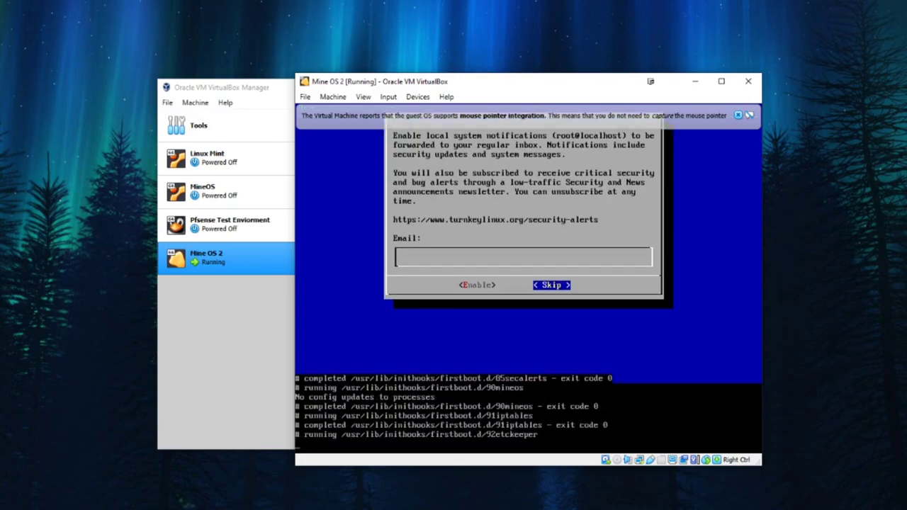
key(Return)
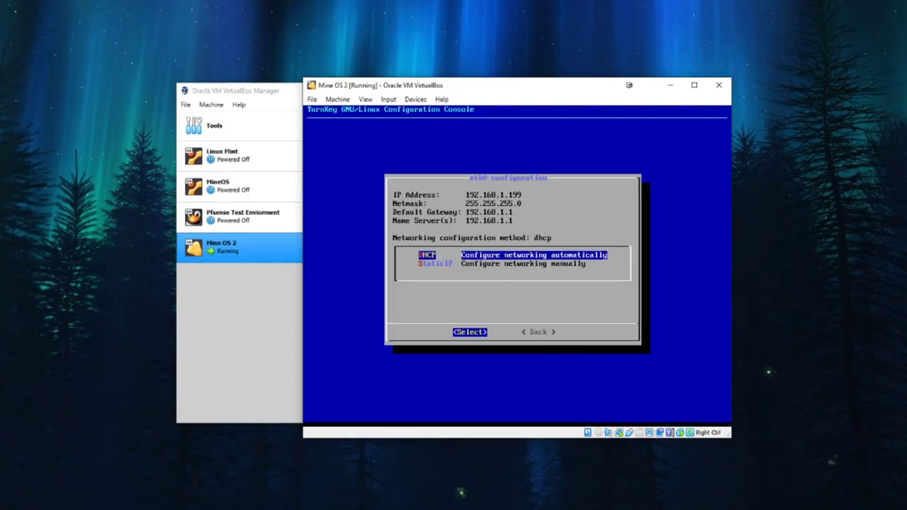
key(Down)
key(Return)
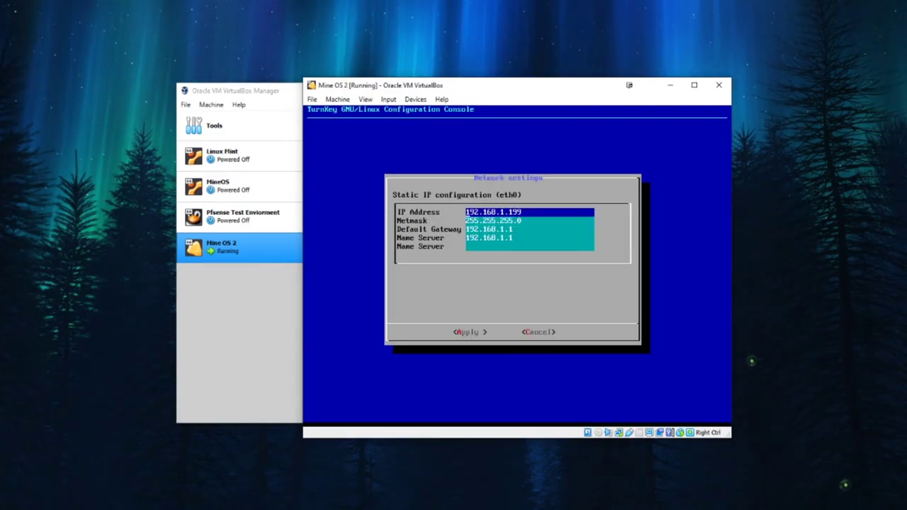
Review the IP address, netmask, default gateway and name server fields of the eth0 static IP configuration
key(Down)
key(Down)
key(Down)
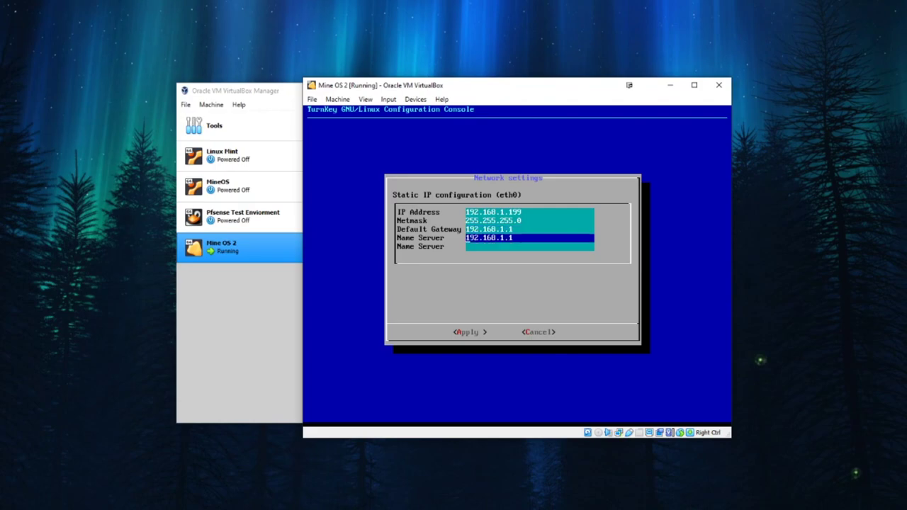
key(Down)
key(Up)
key(Down)
key(Up)
key(Up)
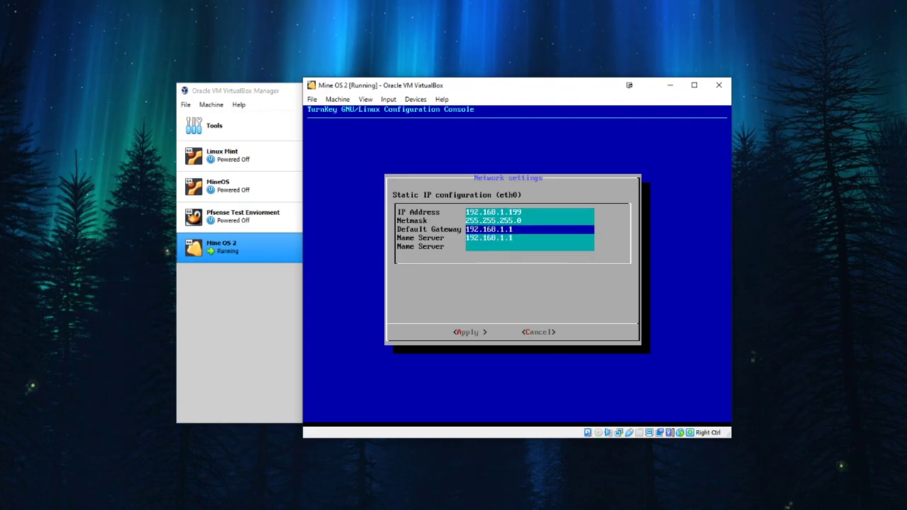
key(Up)
key(Up)
key(Down)
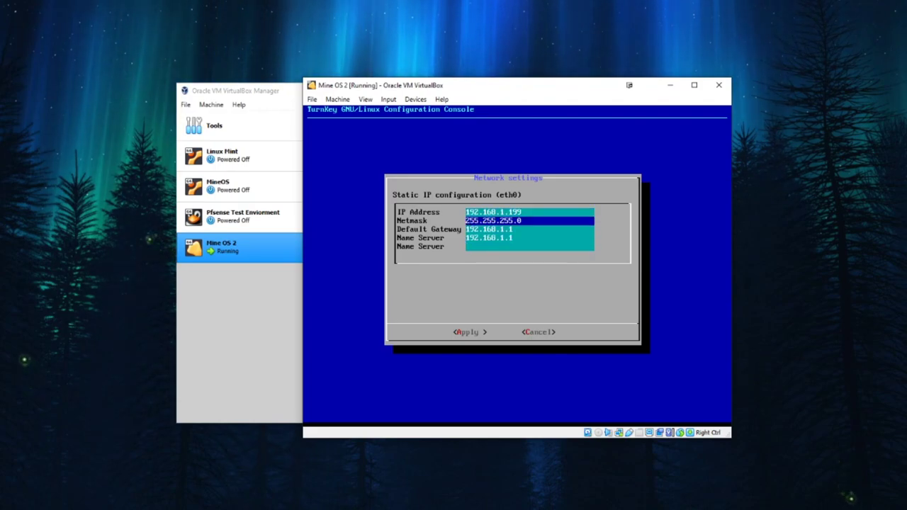
key(Up)
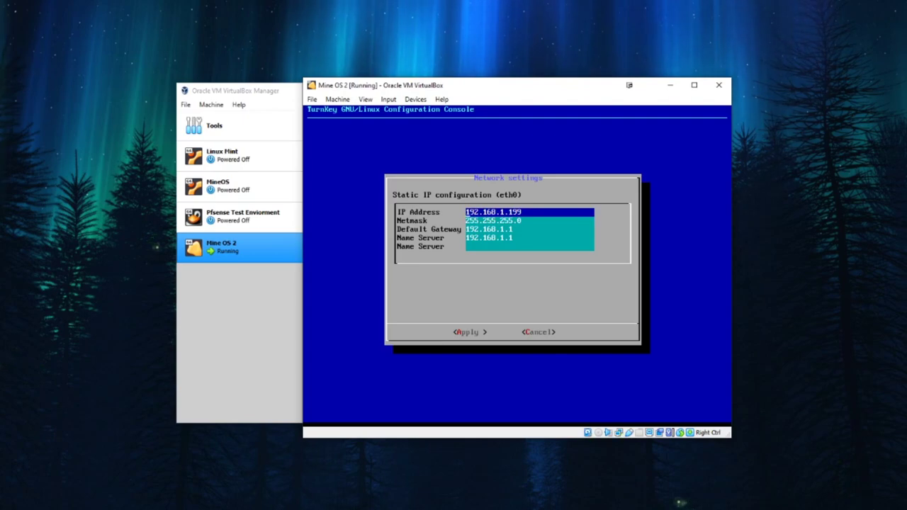
key(Down)
key(Down)
key(Down)
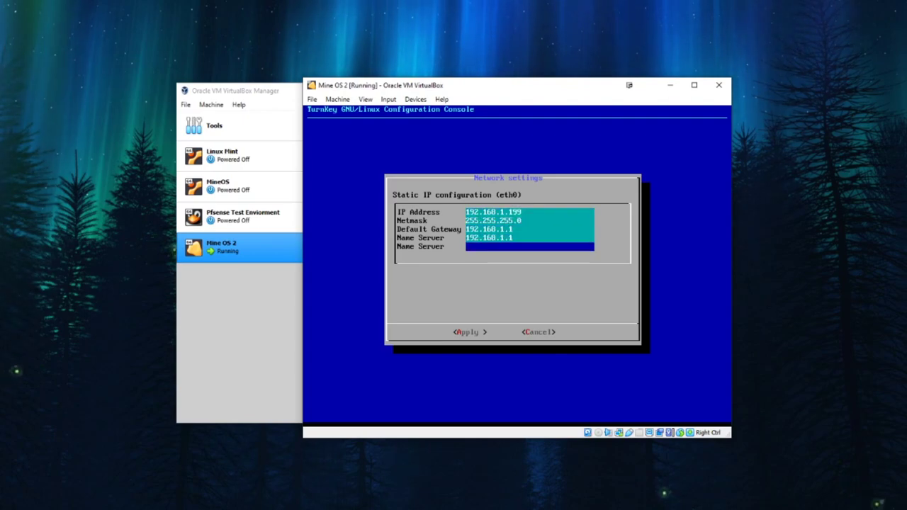
key(Up)
key(Up)
key(Up)
Clear the eth0 IP address and start re-entering a static address beginning with 192
text(1)
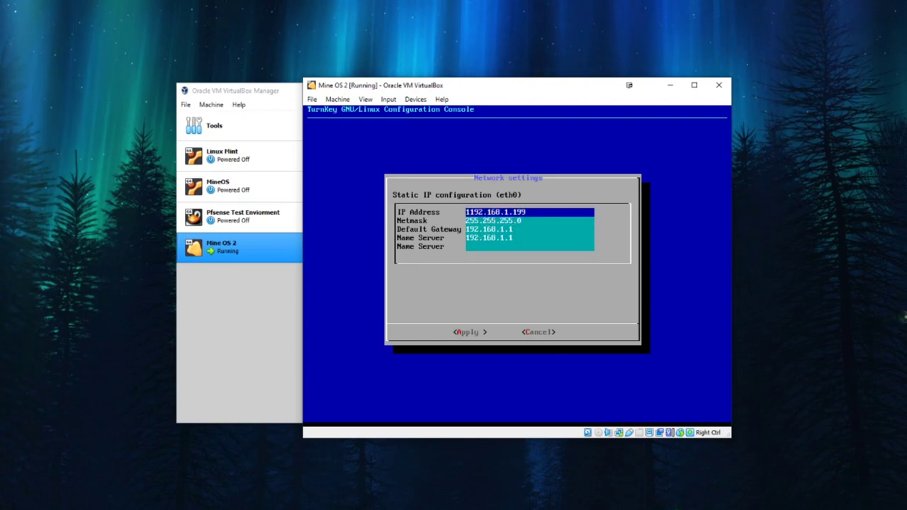
key(BackSpace)
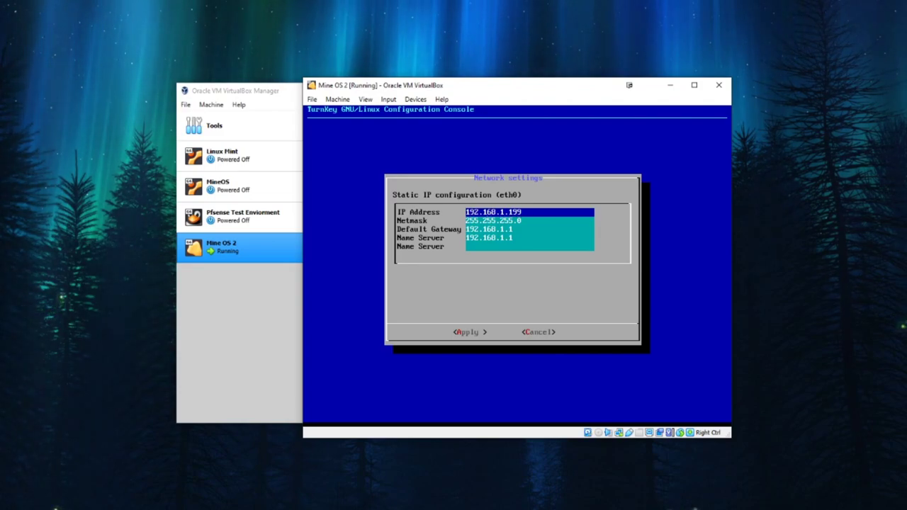
key(BackSpace)
key(BackSpace)
key(BackSpace)
key(BackSpace)
key(BackSpace)
key(BackSpace)
key(BackSpace)
key(BackSpace)
key(BackSpace)
key(BackSpace)
key(BackSpace)
key(BackSpace)
key(BackSpace)
text(192)
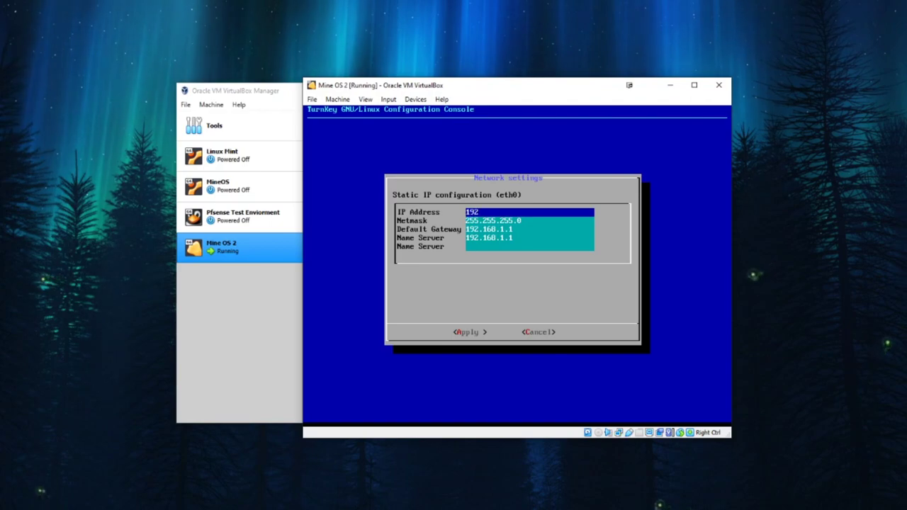
text(.)
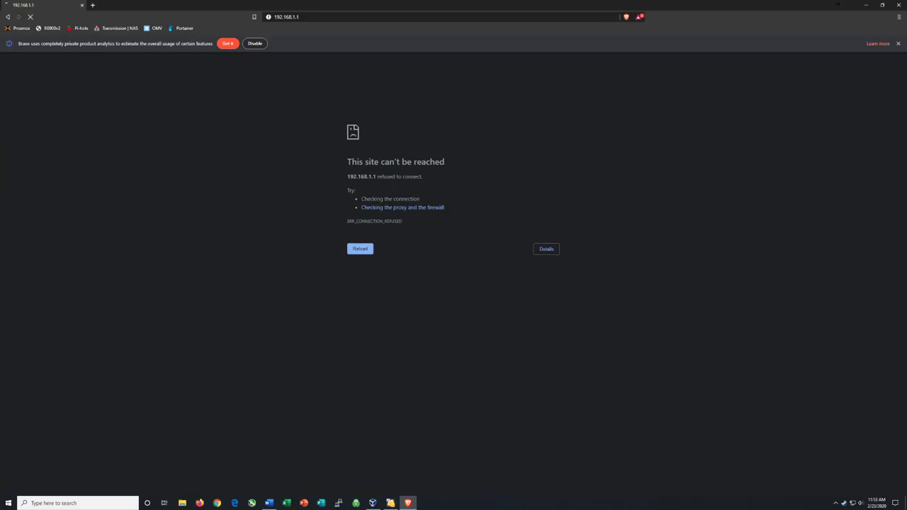
click(228, 43)
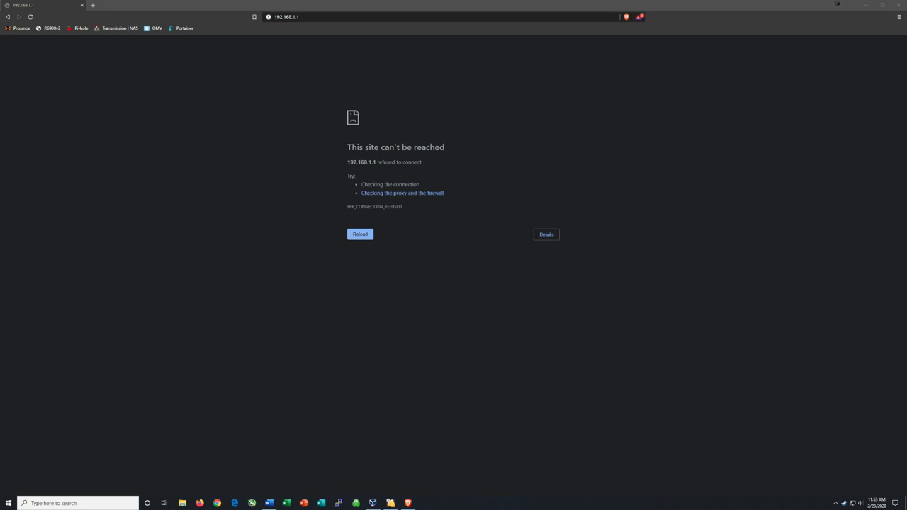
click(310, 16)
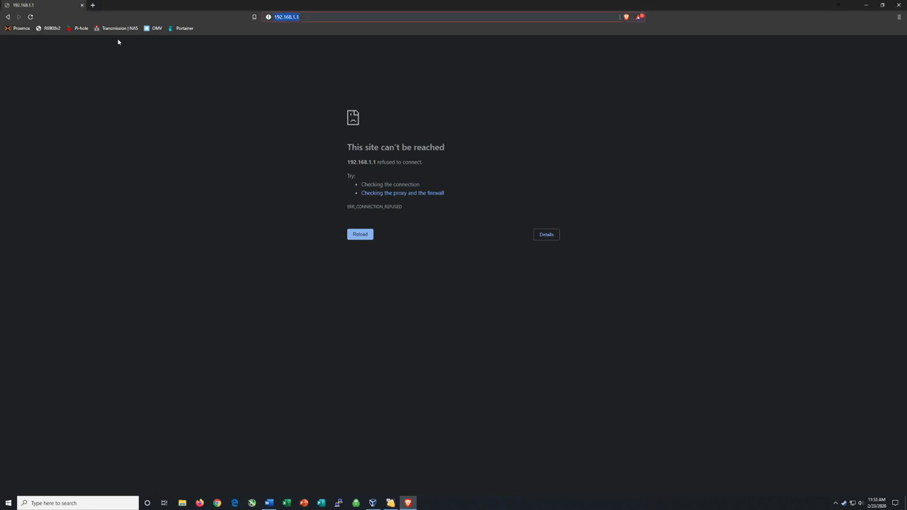
text(https://192.1)
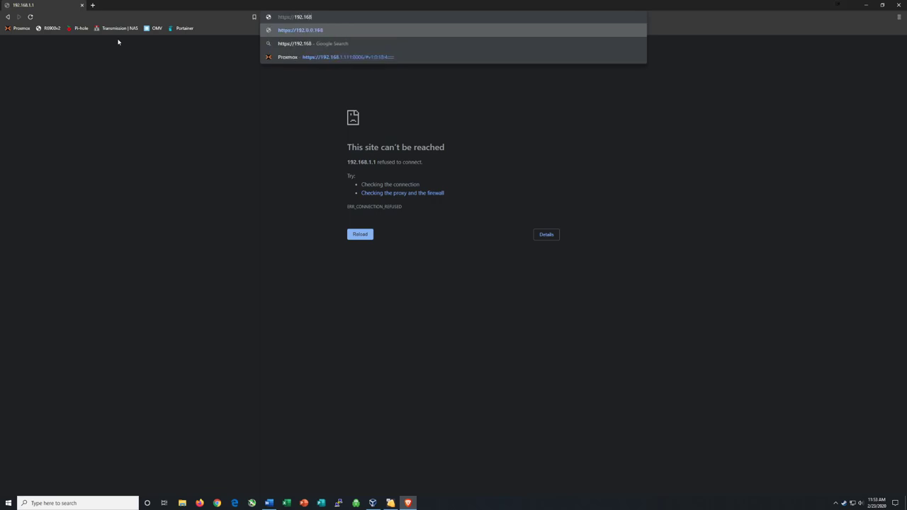
text(68.1.199:)
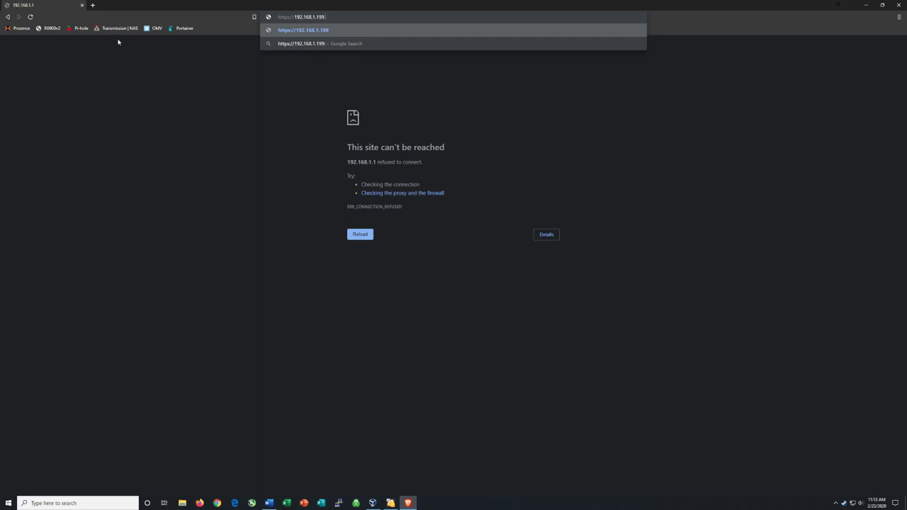
text(9)
key(Return)
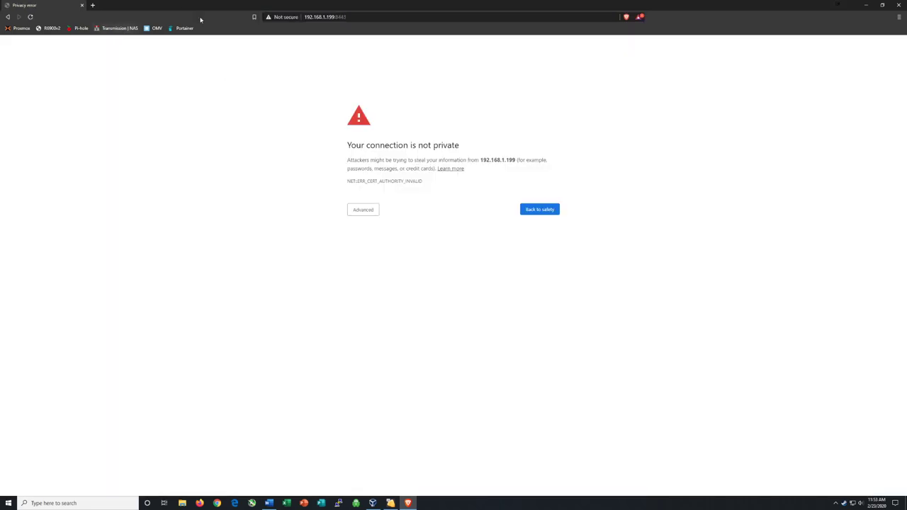
click(361, 210)
click(373, 264)
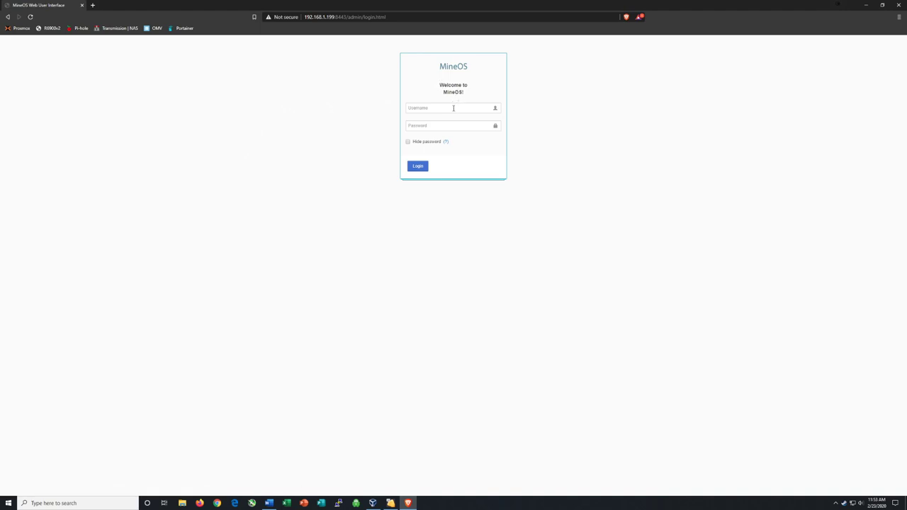
Log in to the MineOS web interface as root
click(453, 108)
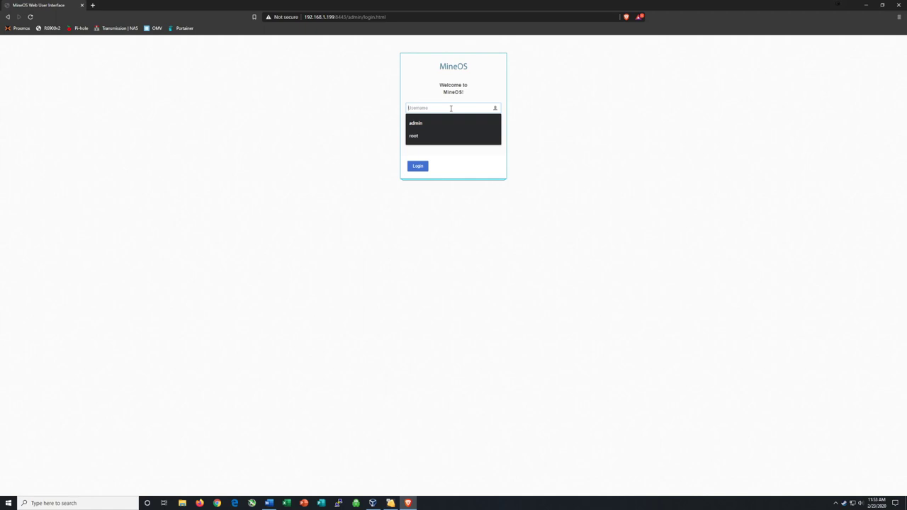
text(root)
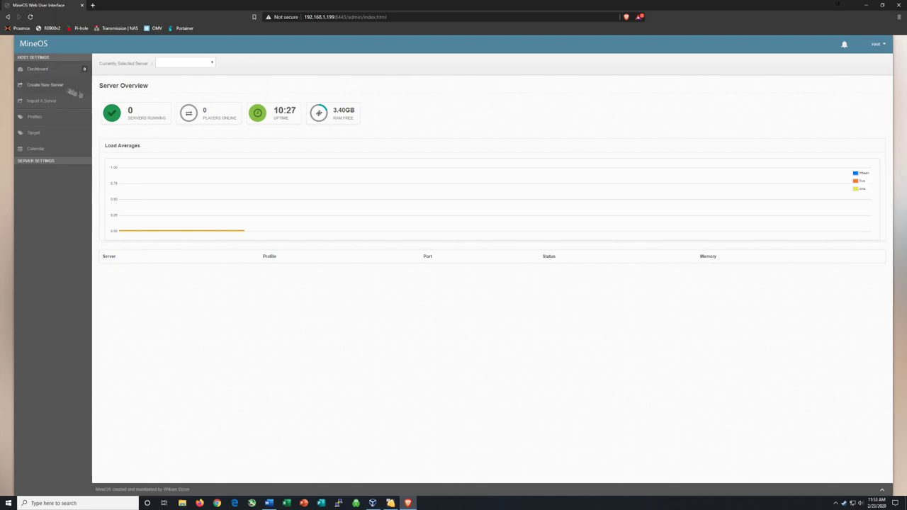
Try to create a server named My Test Server with 4 max players, level name test, Normal difficulty and Creative gamemode
click(64, 85)
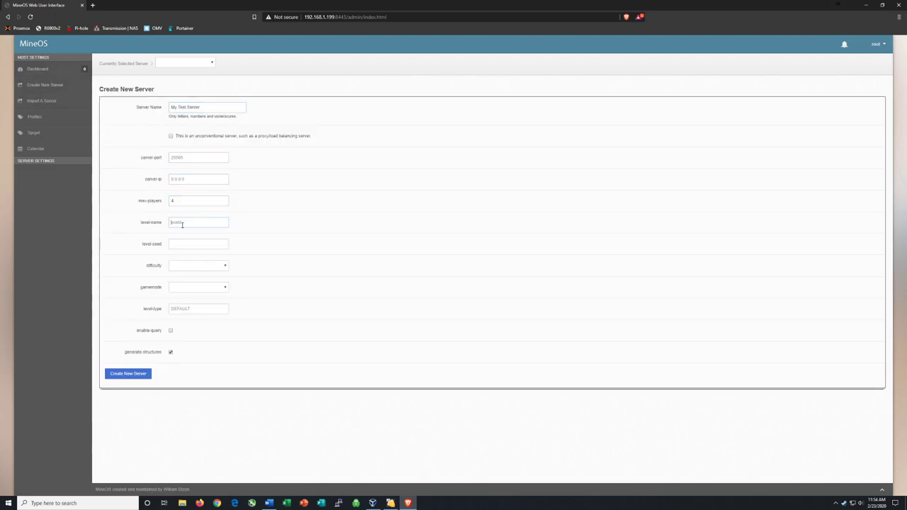
click(174, 268)
click(183, 294)
click(186, 287)
click(185, 304)
key(Tab)
key(Return)
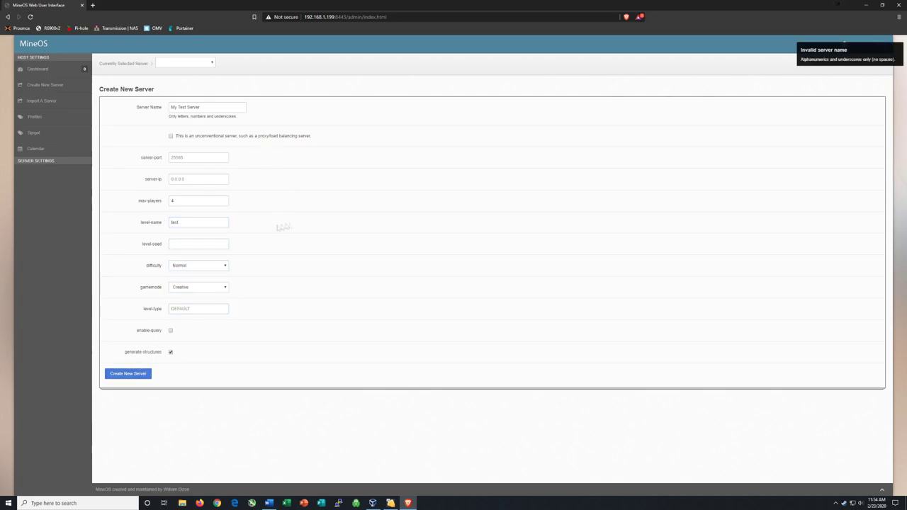
Open the server profiles and look through the Mojang snapshot jars and the other available server types
click(41, 119)
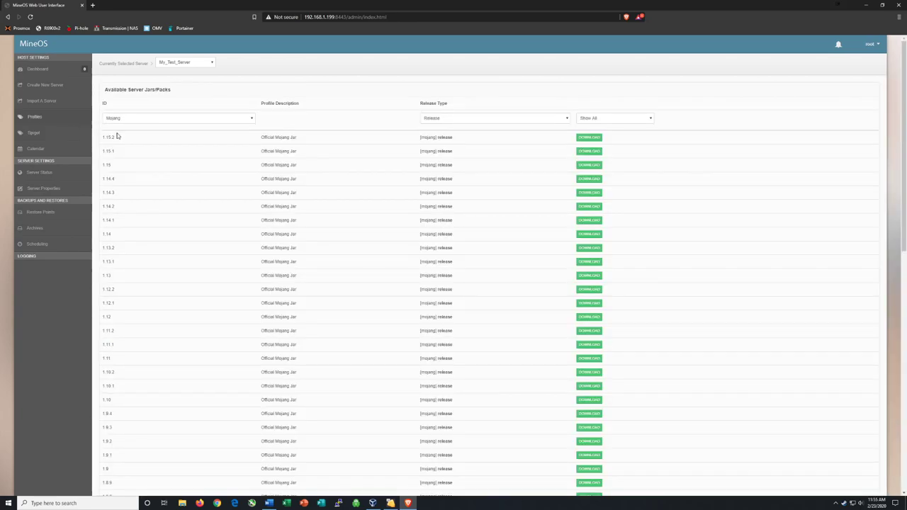
click(502, 119)
click(483, 133)
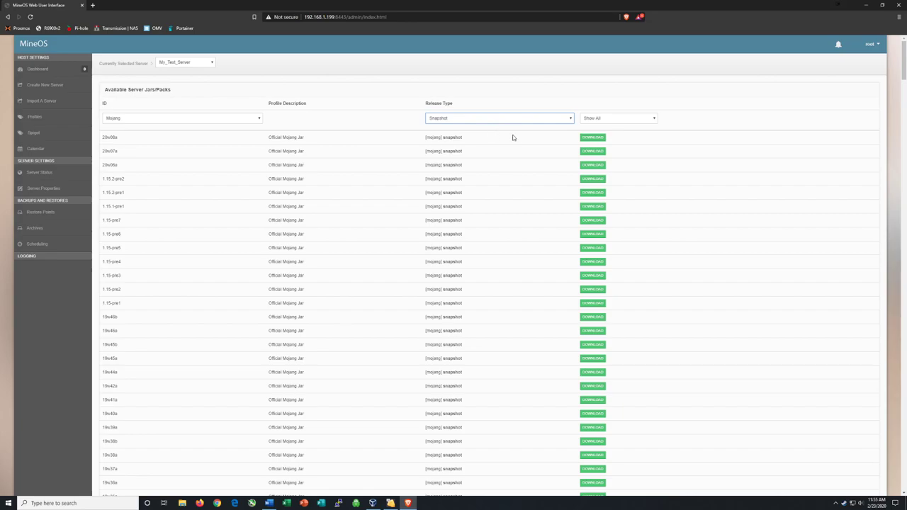
click(257, 119)
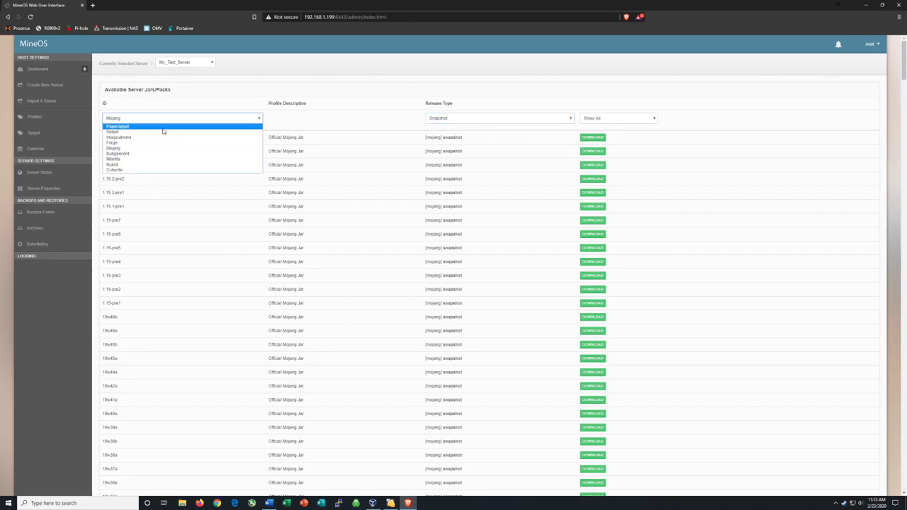
click(568, 156)
Filter the Mojang server jars by the Release type and download version 1.15.2
click(486, 119)
click(454, 126)
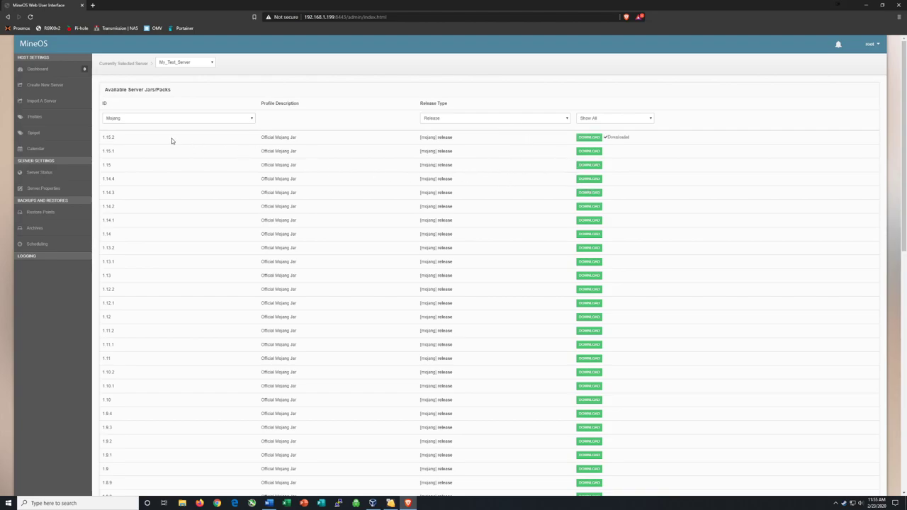
Open My_Test_Server from the dashboard and assign it the 1.15.2 profile
click(51, 101)
click(45, 70)
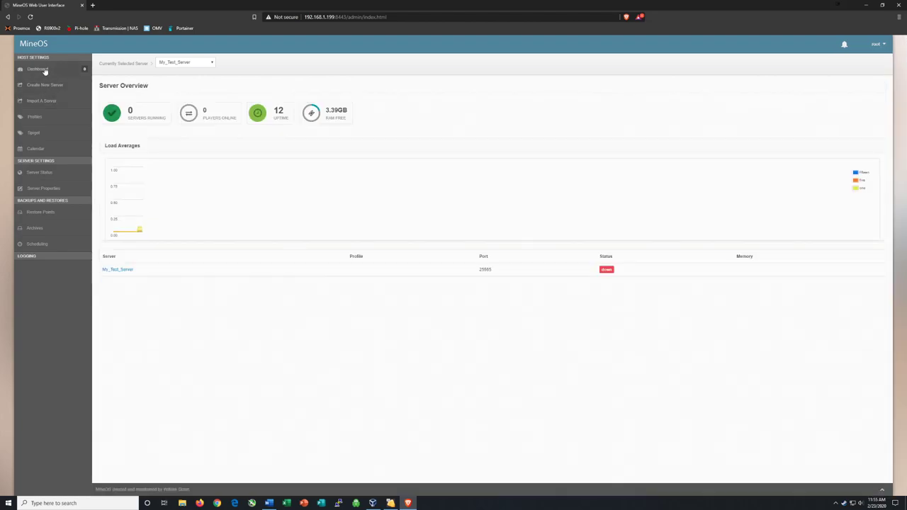
click(121, 275)
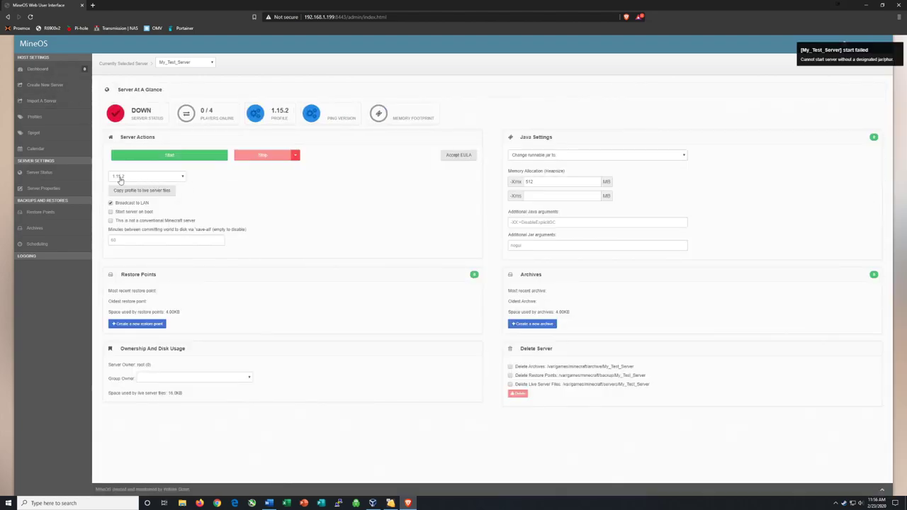
click(133, 179)
click(135, 185)
Start My_Test_Server with minecraft_server.1.15.2.jar as the runnable jar and accept the Minecraft EULA
click(209, 157)
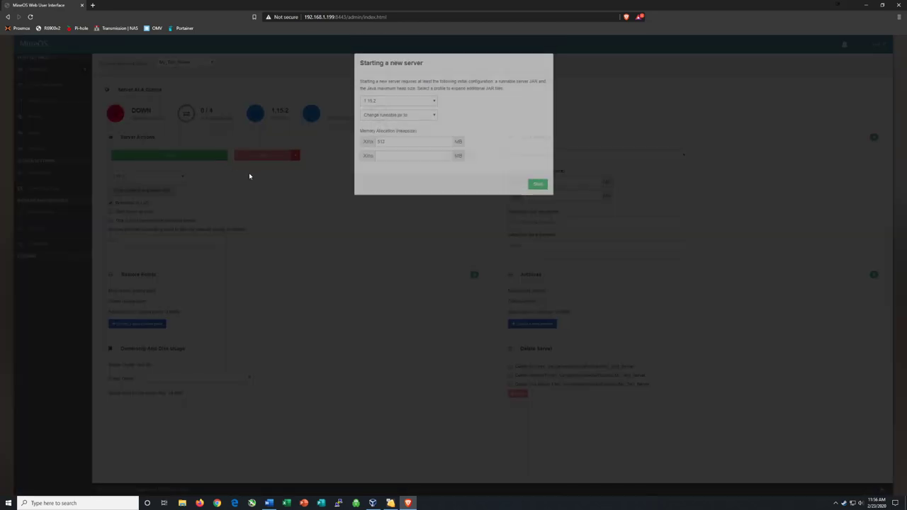
click(397, 142)
click(387, 154)
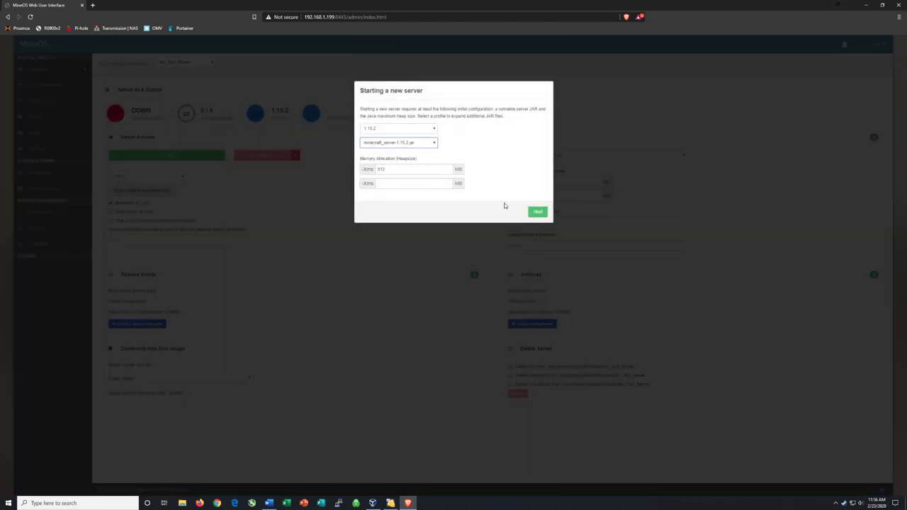
click(537, 212)
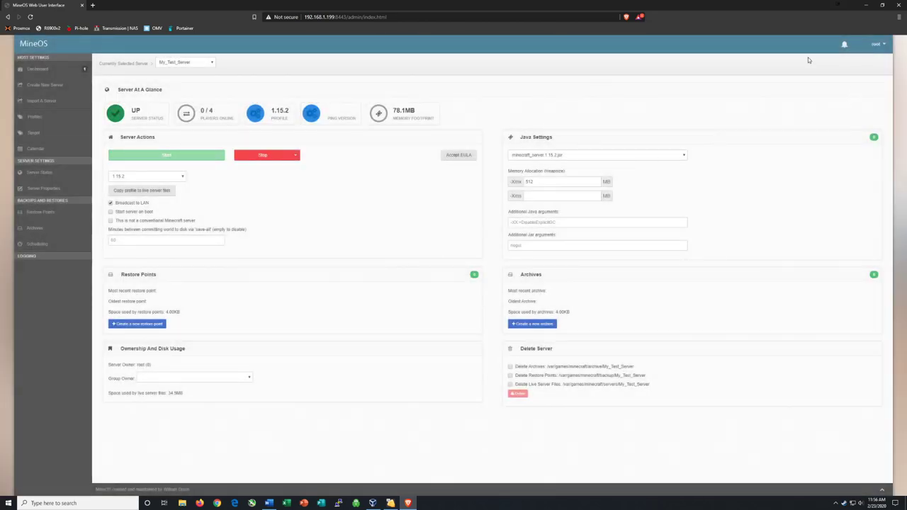
click(457, 156)
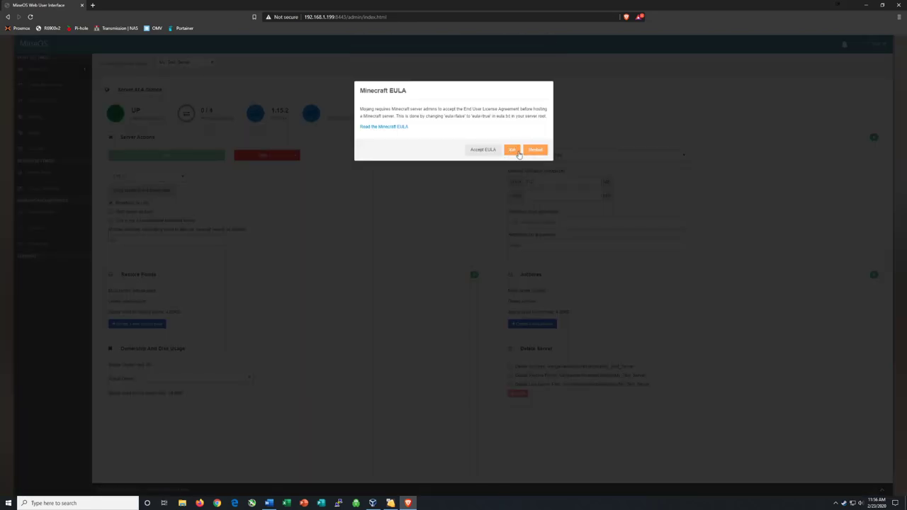
Switch to Minecraft Java Edition and open the multiplayer server list
click(419, 246)
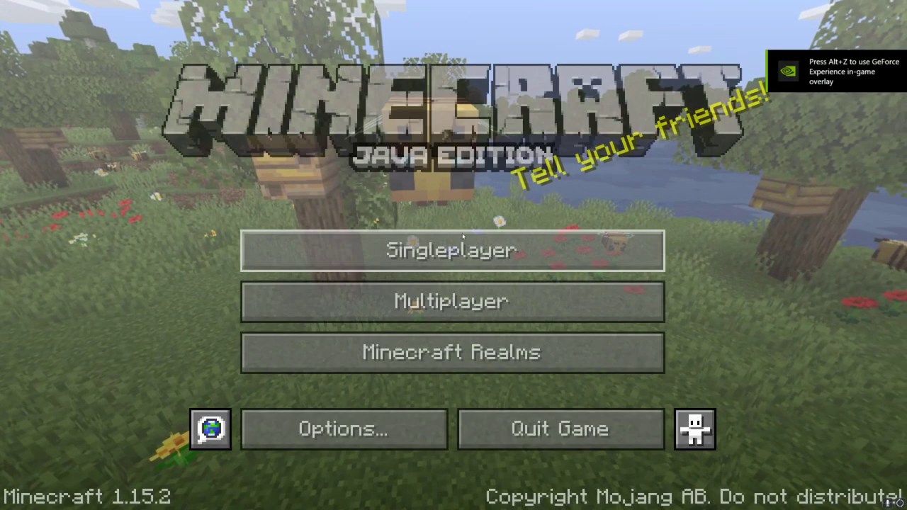
click(459, 295)
click(323, 260)
click(348, 305)
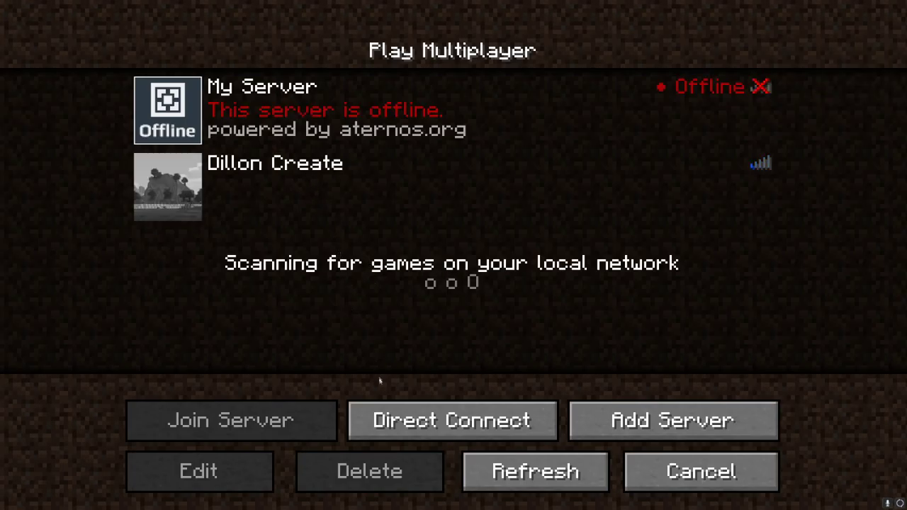
Add a multiplayer server entry named My_Test_Server with the server address 192.168.1.199
click(648, 426)
key(Escape)
click(600, 424)
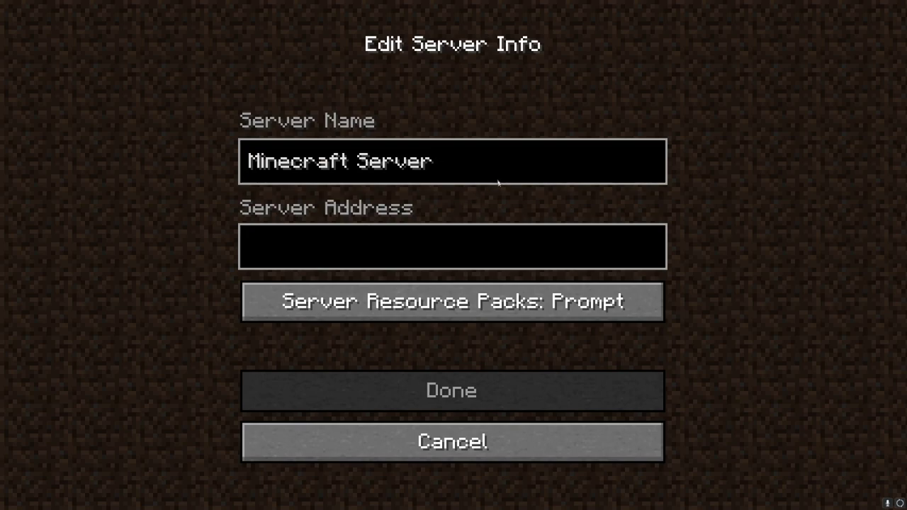
key(BackSpace)
key(BackSpace)
key(BackSpace)
key(BackSpace)
key(BackSpace)
key(BackSpace)
key(BackSpace)
key(BackSpace)
key(BackSpace)
key(BackSpace)
key(BackSpace)
key(BackSpace)
key(BackSpace)
key(BackSpace)
key(BackSpace)
key(BackSpace)
text(M)
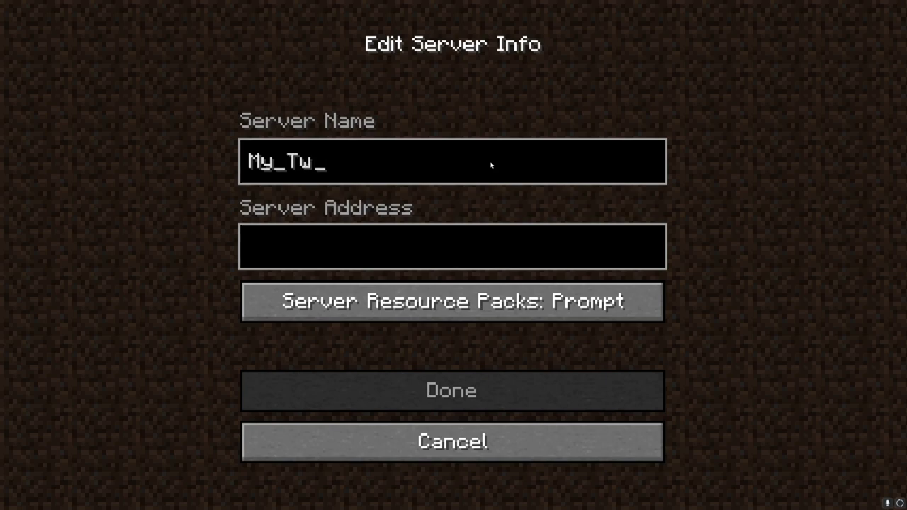
text(y_Test_Server)
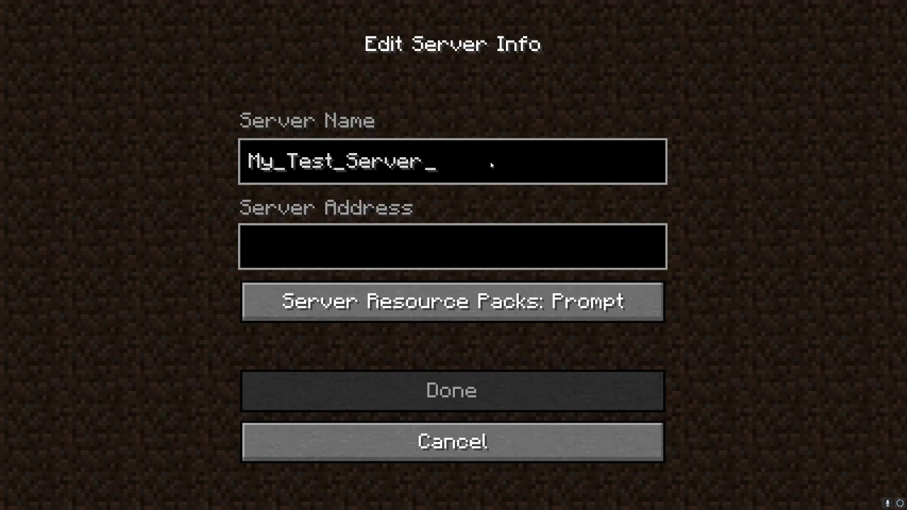
text(192.168.1.199)
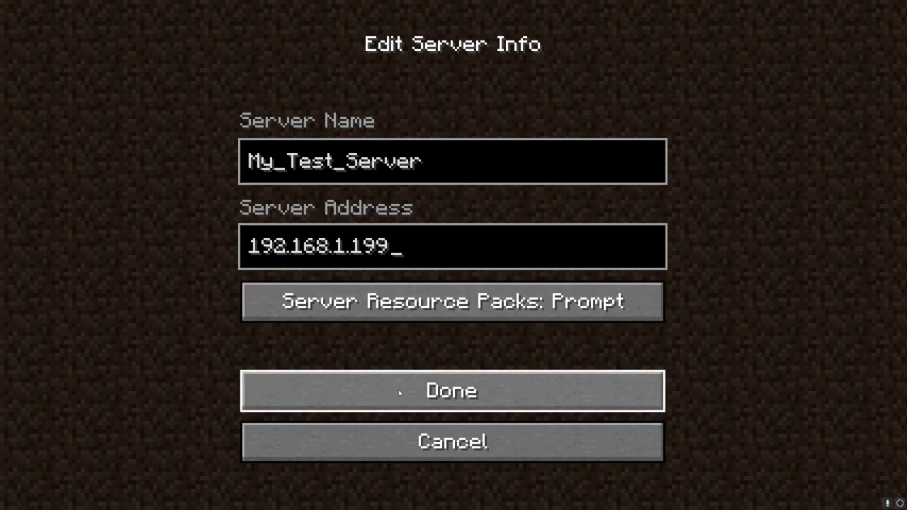
click(405, 387)
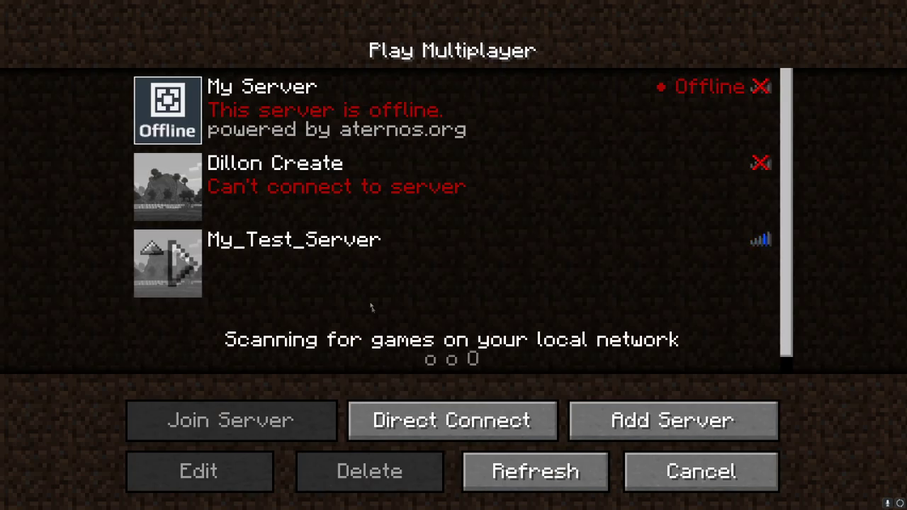
Join My_Test_Server from the multiplayer list and walk around its world to try it out
click(322, 258)
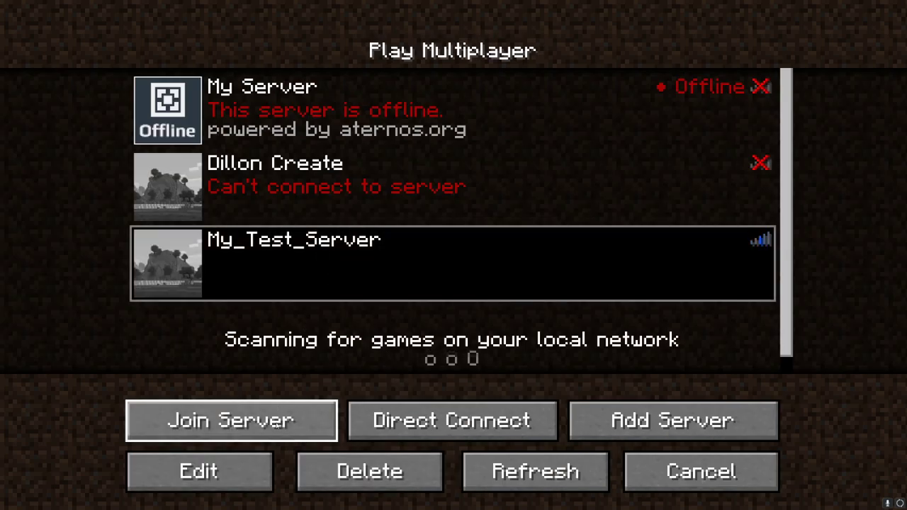
click(231, 420)
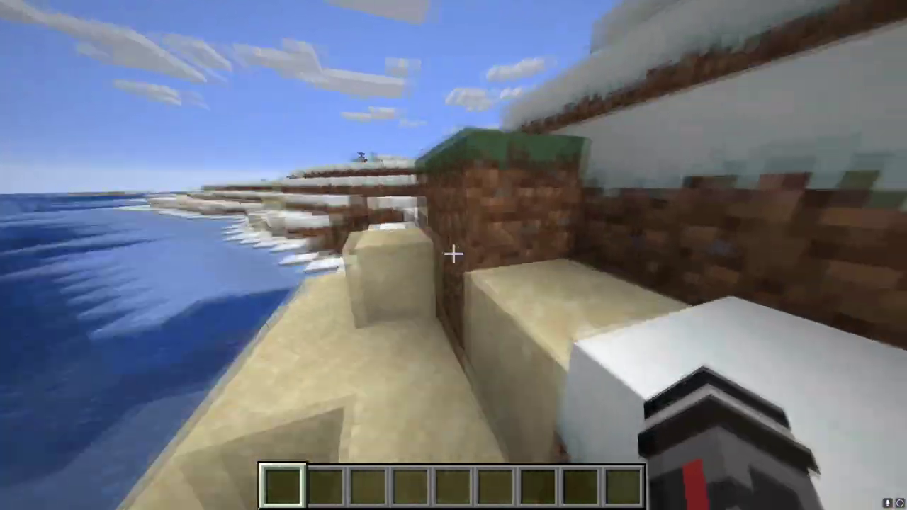
key(w)
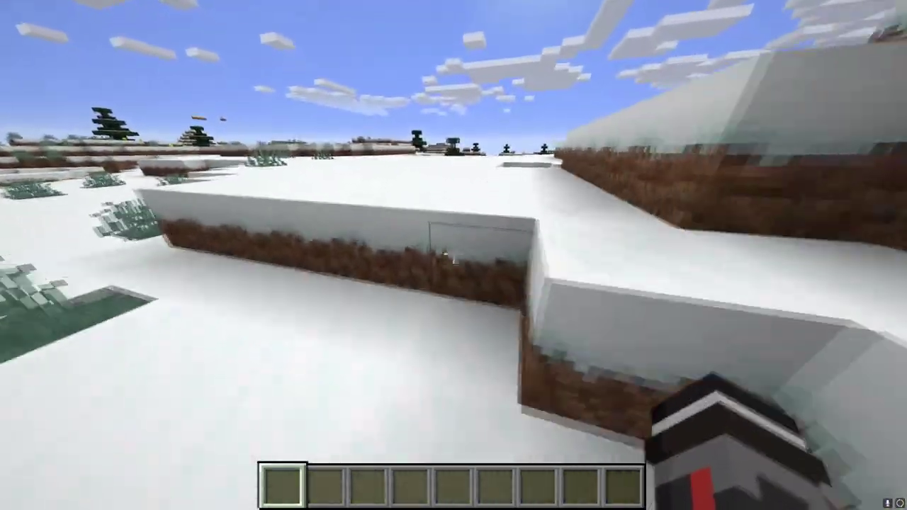
key(w)
key(w)
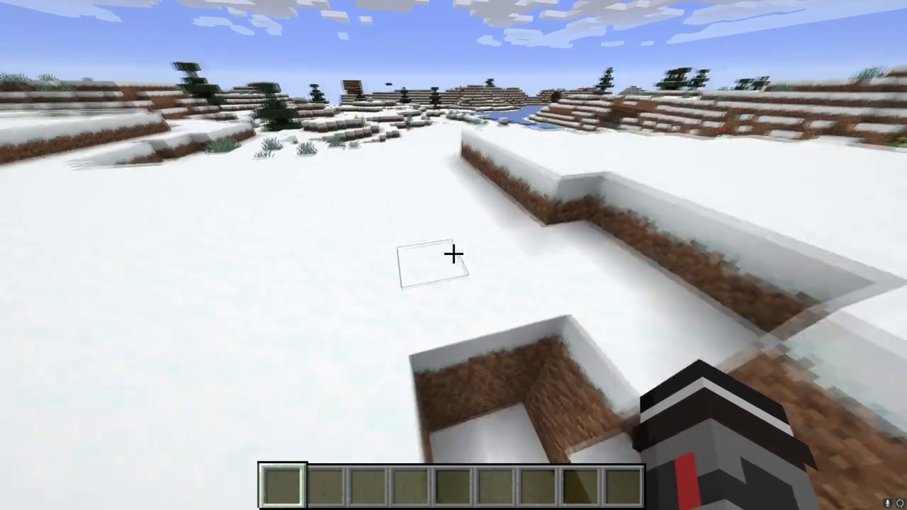
key(w)
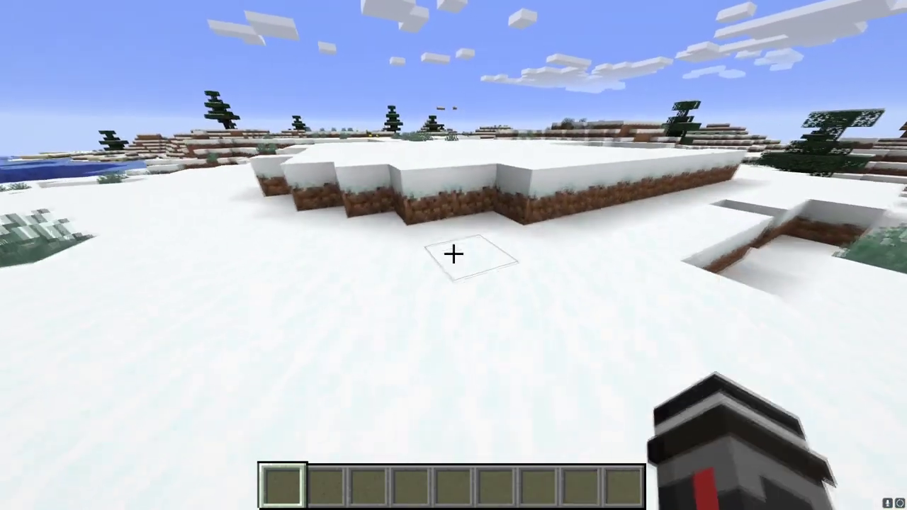
key(w)
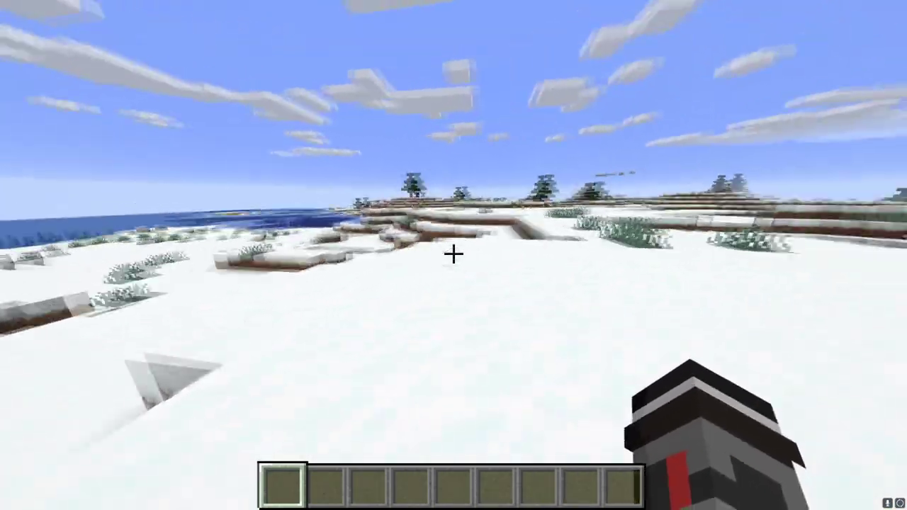
key(w)
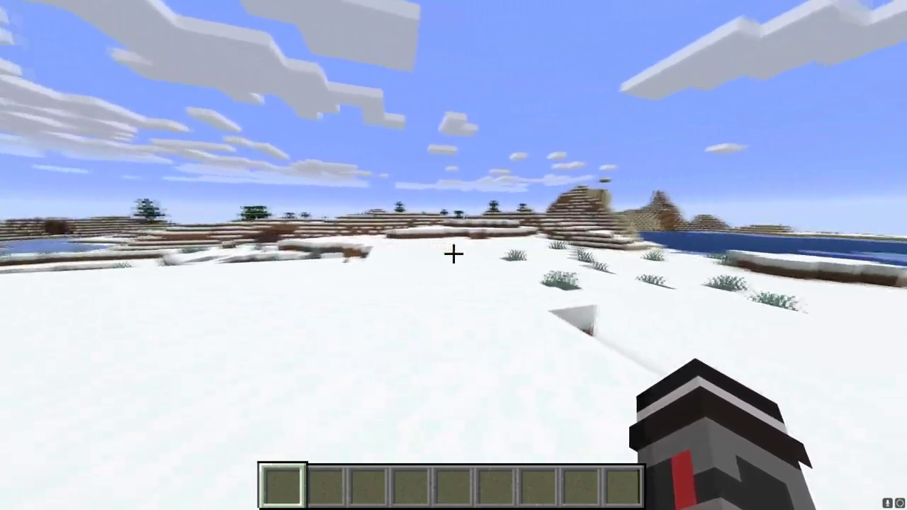